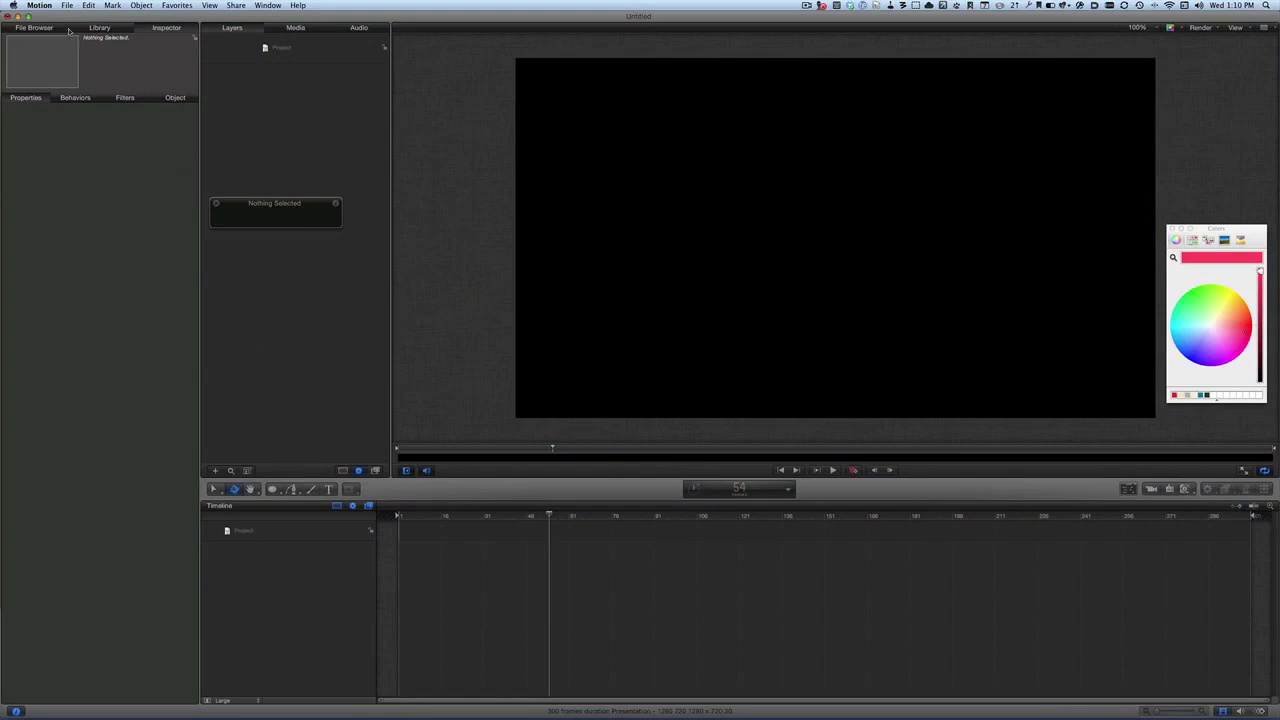
Step: Show the Pictures folder in the File Browser with Commander Zed.png (600 × 800 PNG) previewed
{"action": "left_click", "coordinate": [47, 30]}
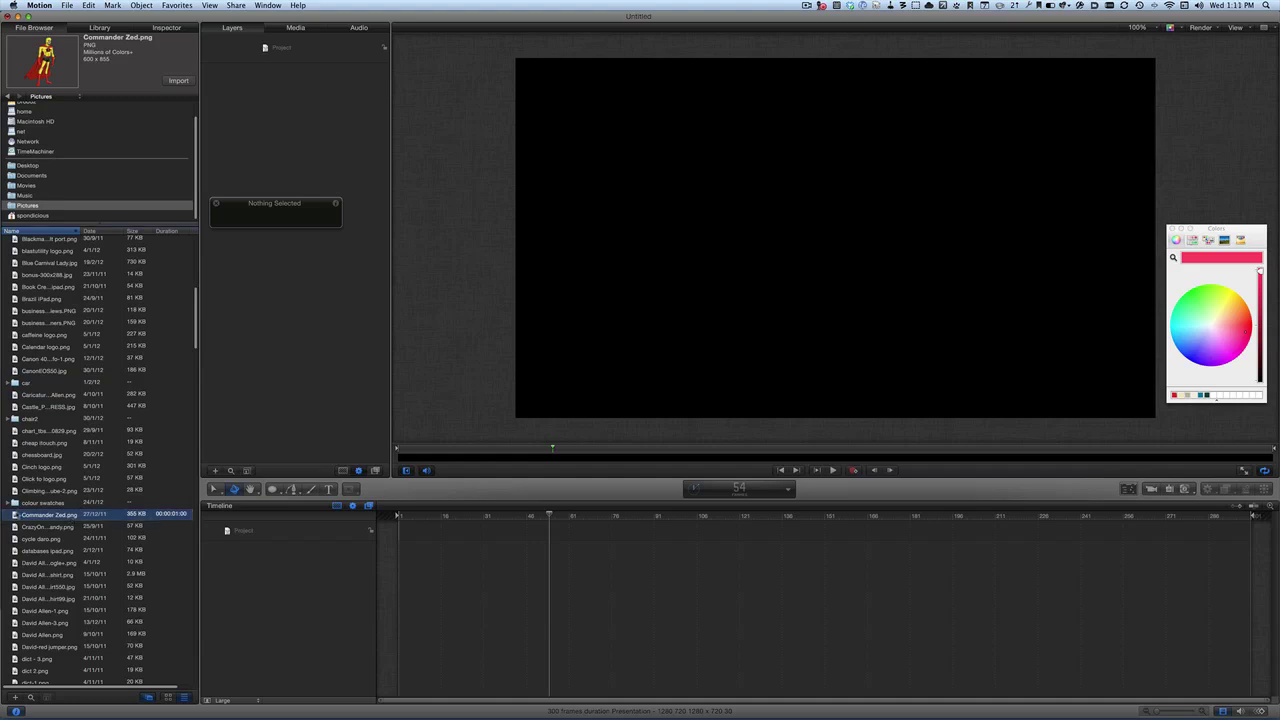
Step: Drop Commander Zed.png onto the canvas and move it mostly off the lower-left edge
{"action": "left_click_drag", "start_coordinate": [392, 346], "coordinate": [830, 244]}
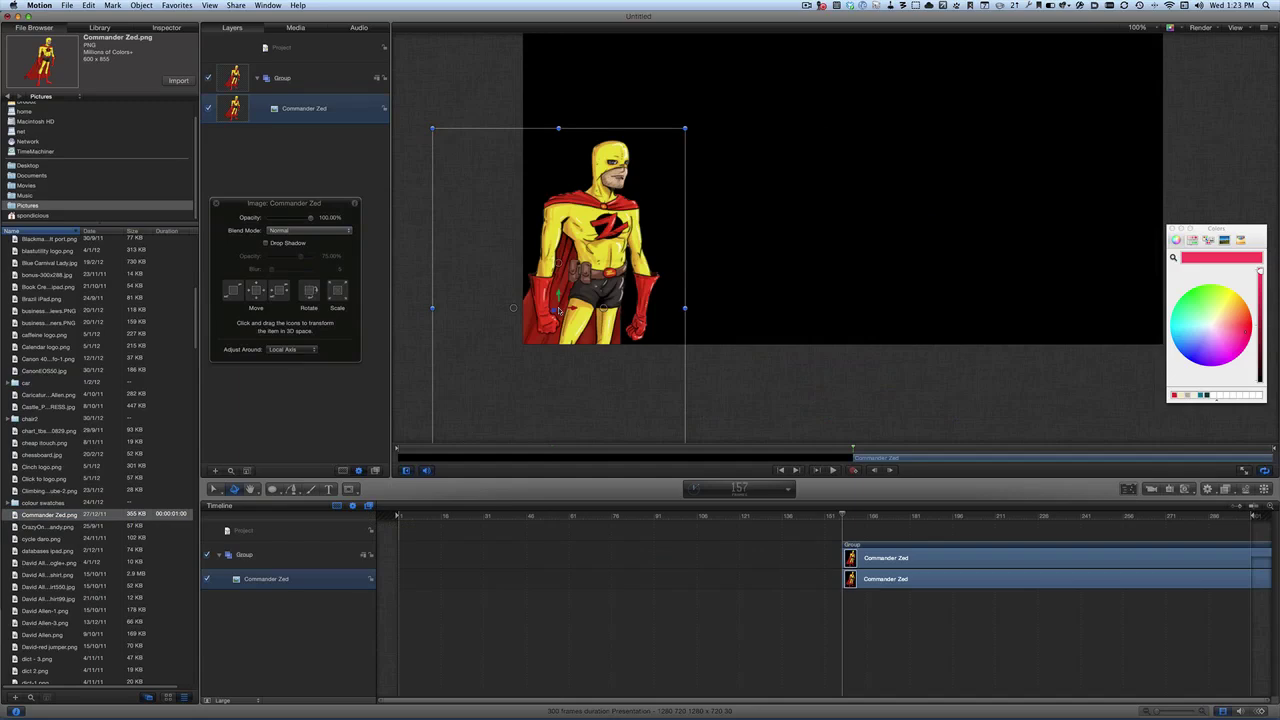
{"action": "left_click_drag", "start_coordinate": [599, 282], "coordinate": [512, 386]}
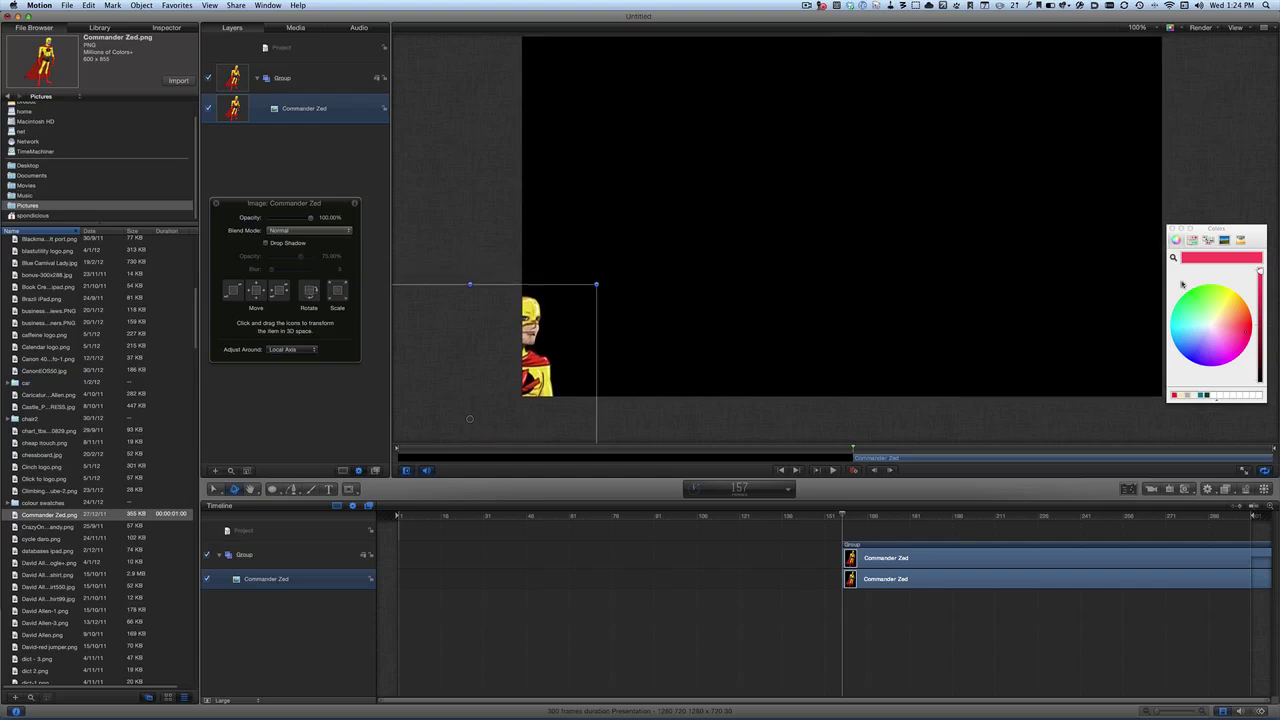
Step: Start the Commander Zed clips at frame 1 and keyframe a starting rotation of 2.6°
{"action": "left_click_drag", "start_coordinate": [1034, 552], "coordinate": [598, 587]}
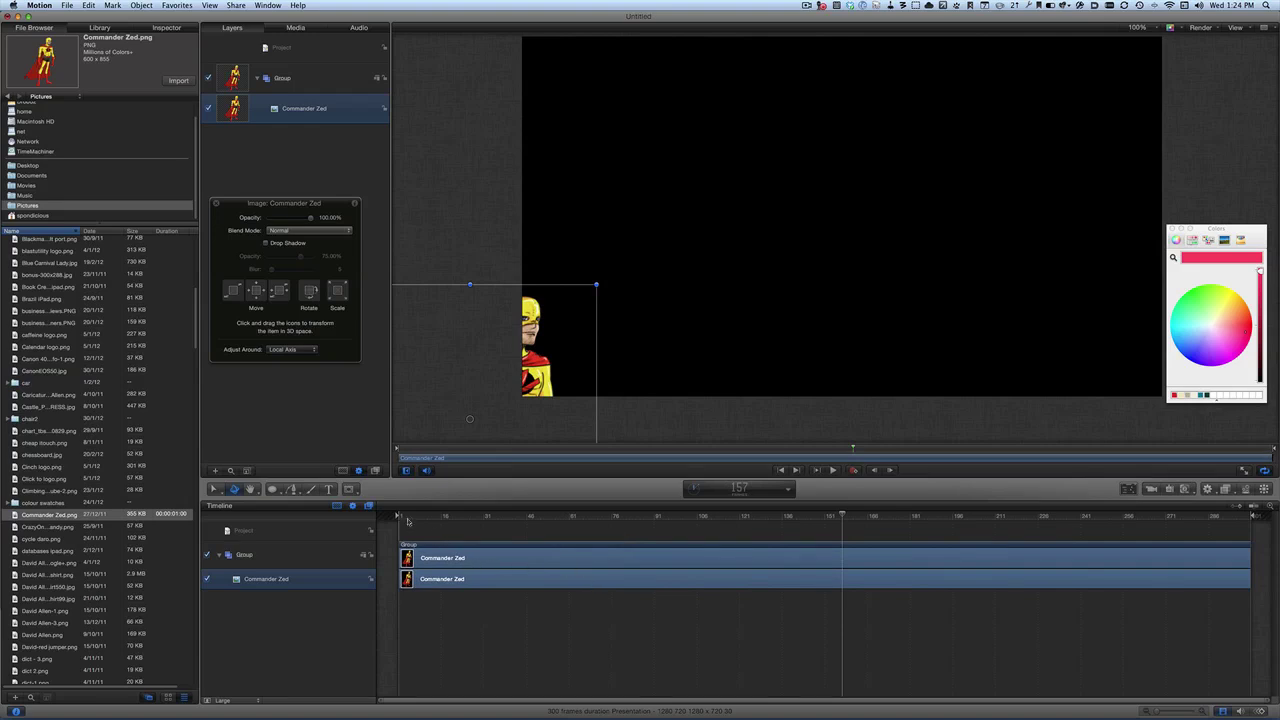
{"action": "key", "text": "Home"}
{"action": "key", "text": "super+3"}
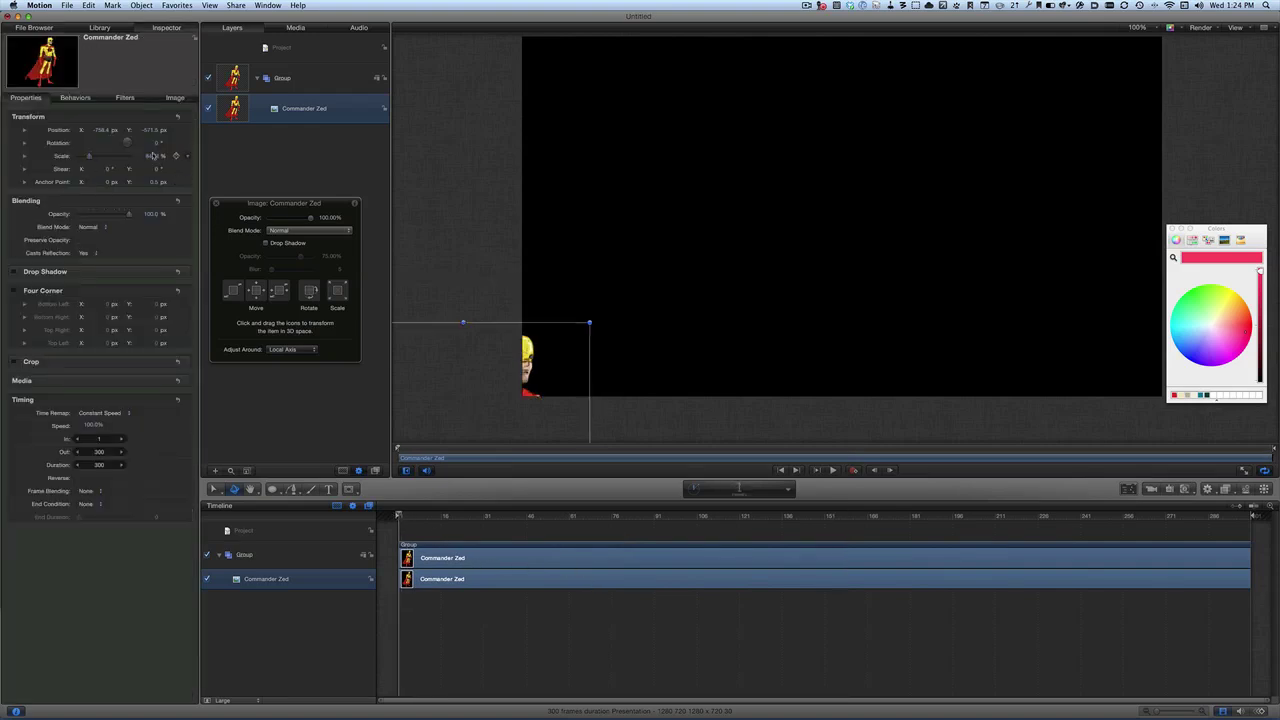
{"action": "left_click_drag", "start_coordinate": [155, 147], "coordinate": [175, 146]}
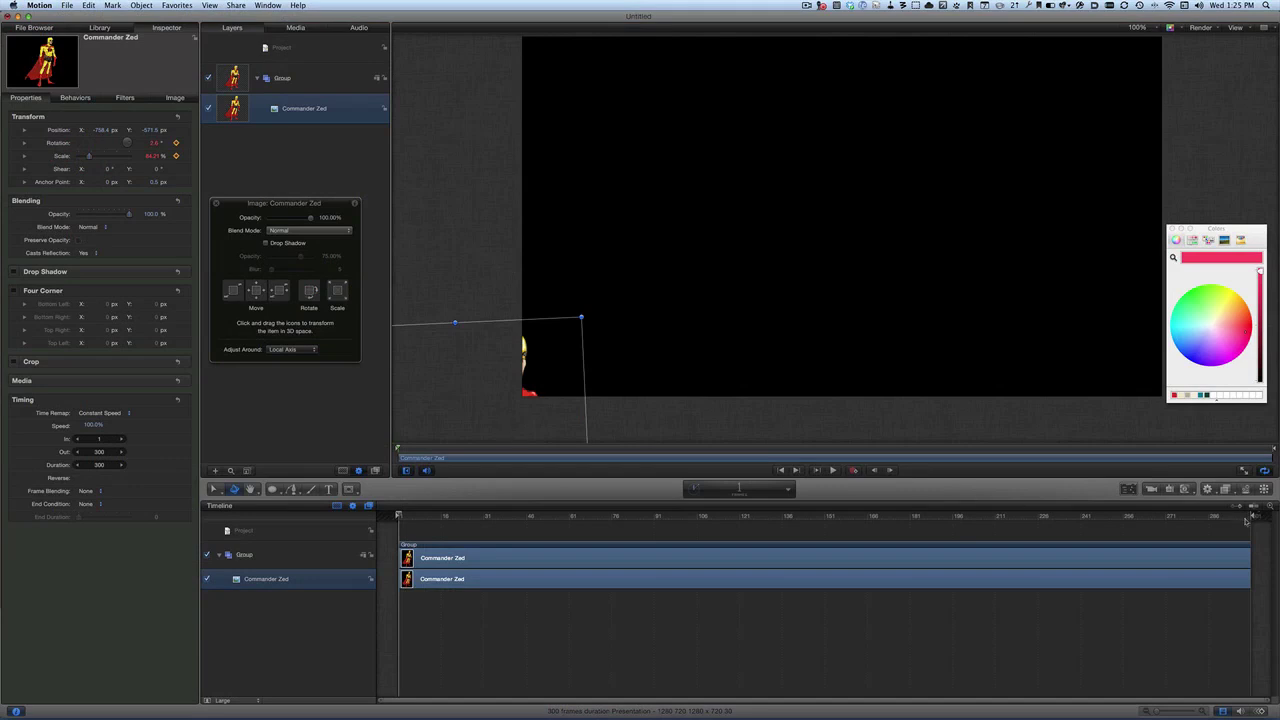
Step: At the end, move Commander Zed upper right, scale him to 1% and rotate to -69°
{"action": "left_click_drag", "start_coordinate": [588, 357], "coordinate": [1254, 7]}
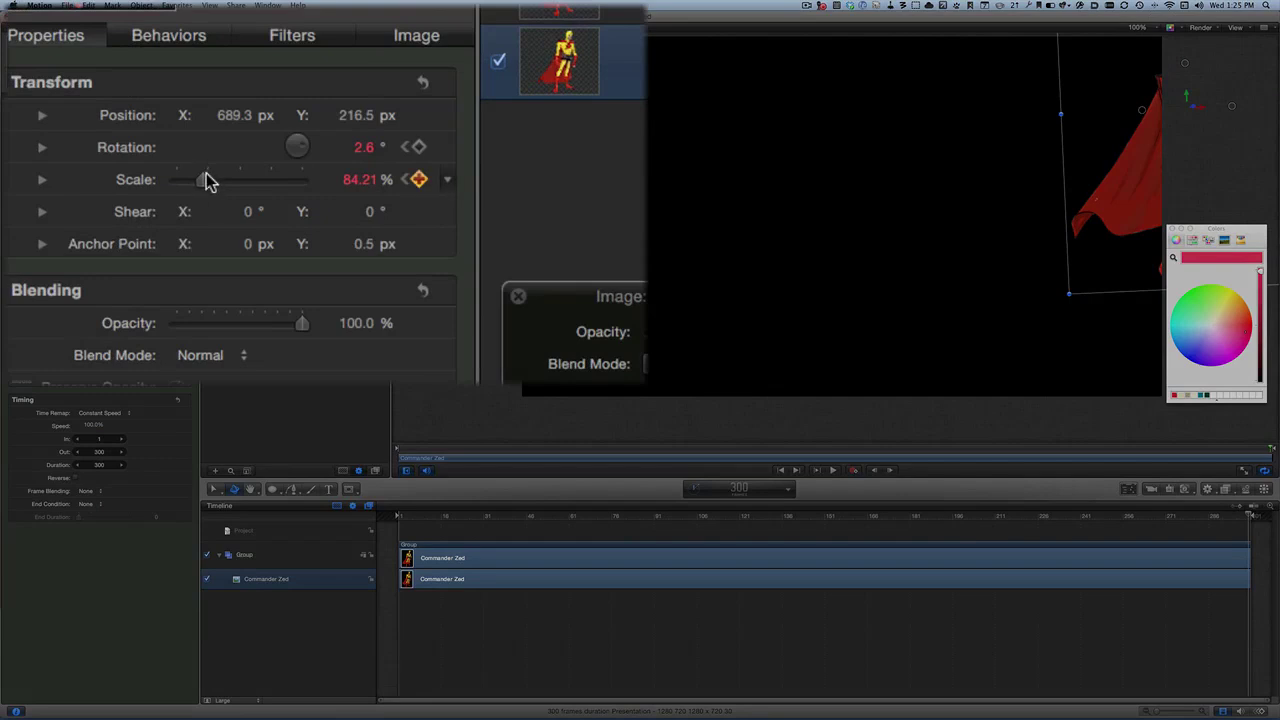
{"action": "left_click_drag", "start_coordinate": [199, 184], "coordinate": [170, 188]}
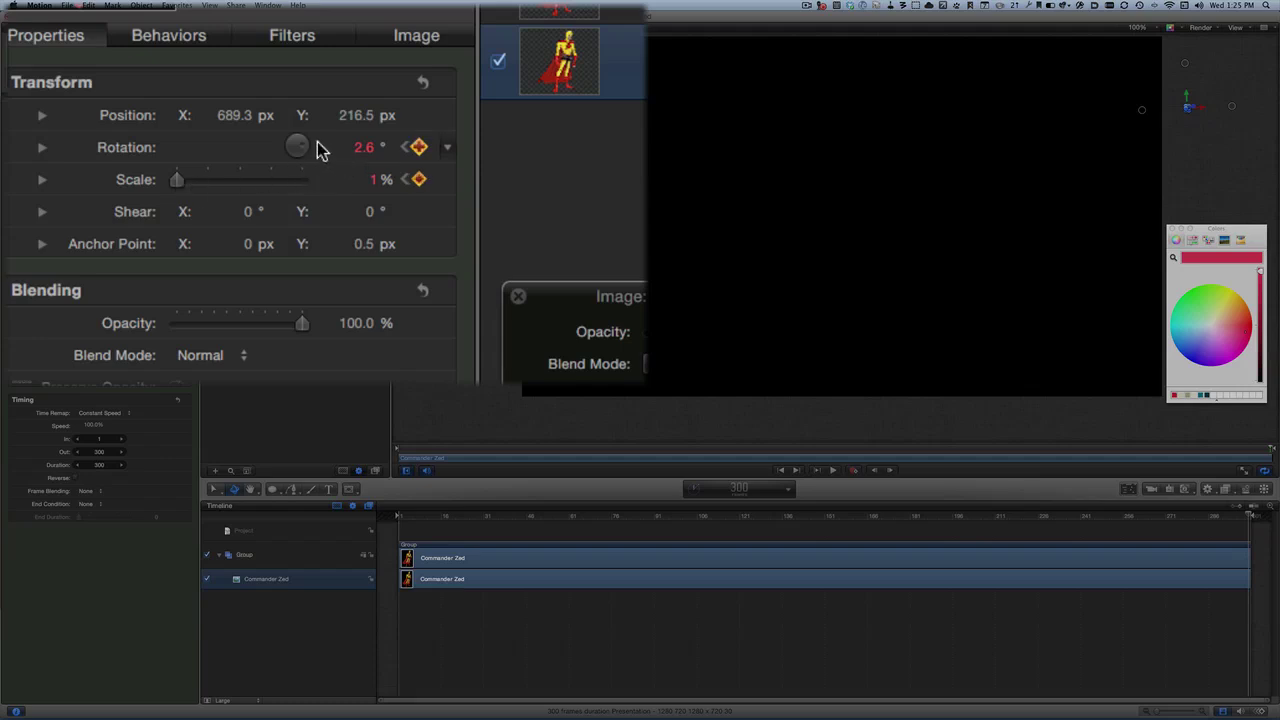
{"action": "left_click", "coordinate": [363, 148]}
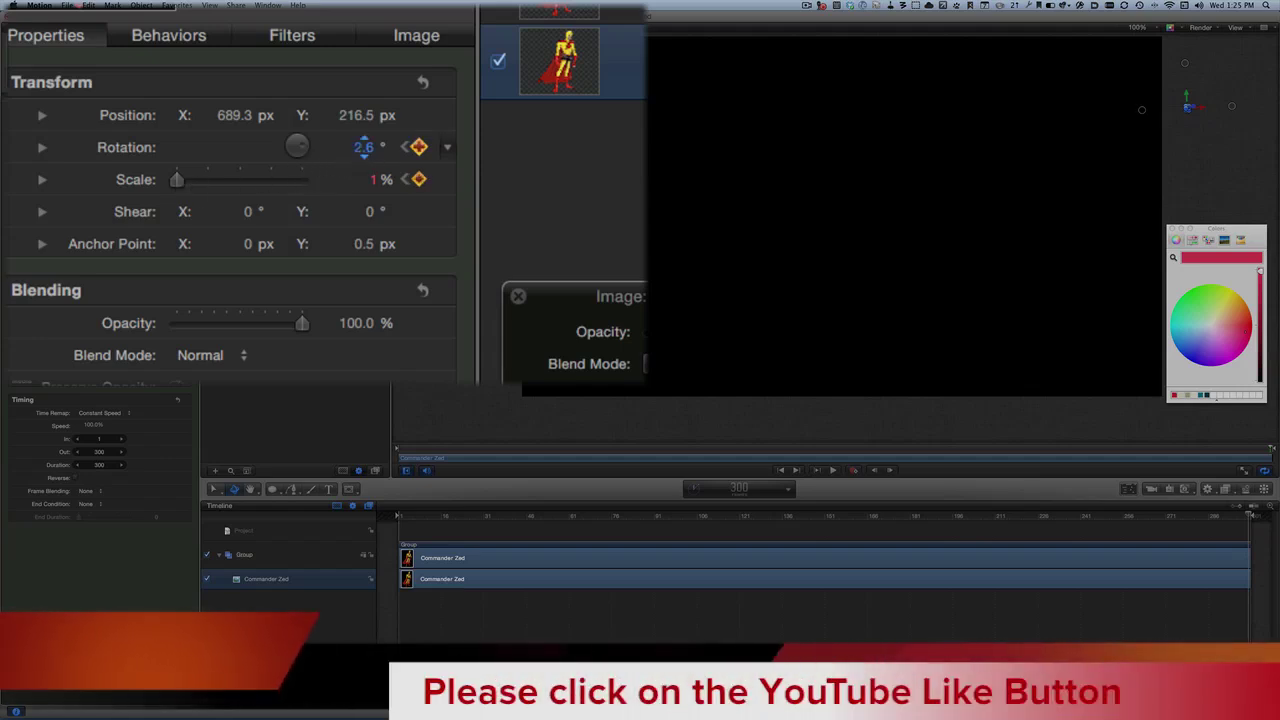
{"action": "type", "text": "-69"}
{"action": "key", "text": "Return"}
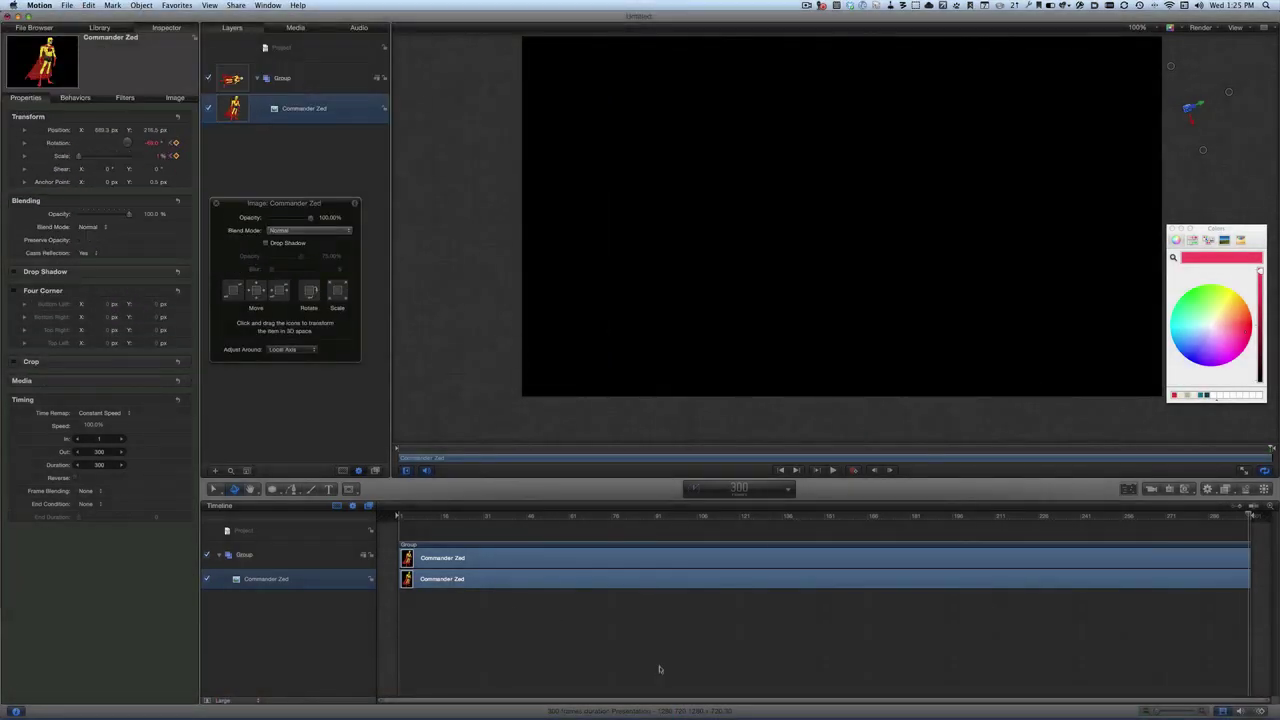
Step: Preview the animation, then set the frame-1 position to -798.1, -558.6 px off the lower left
{"action": "left_click", "coordinate": [831, 470]}
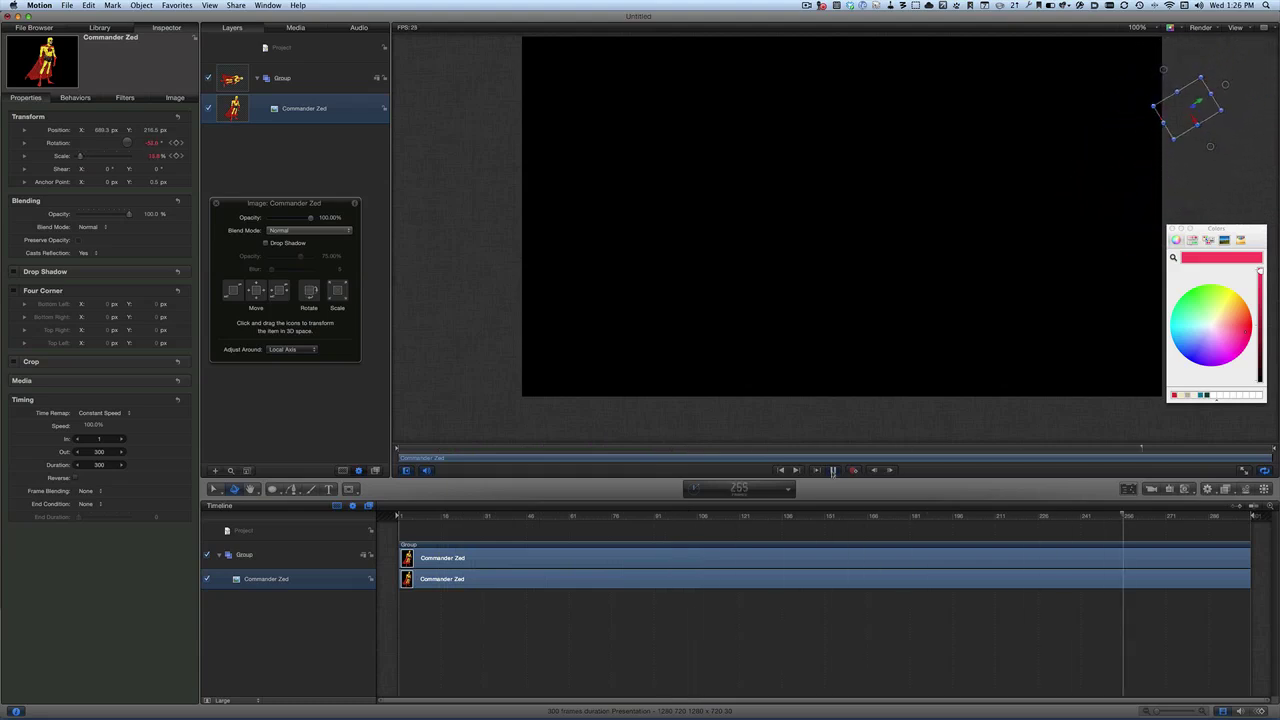
{"action": "left_click", "coordinate": [832, 470]}
{"action": "left_click_drag", "start_coordinate": [1118, 196], "coordinate": [393, 590]}
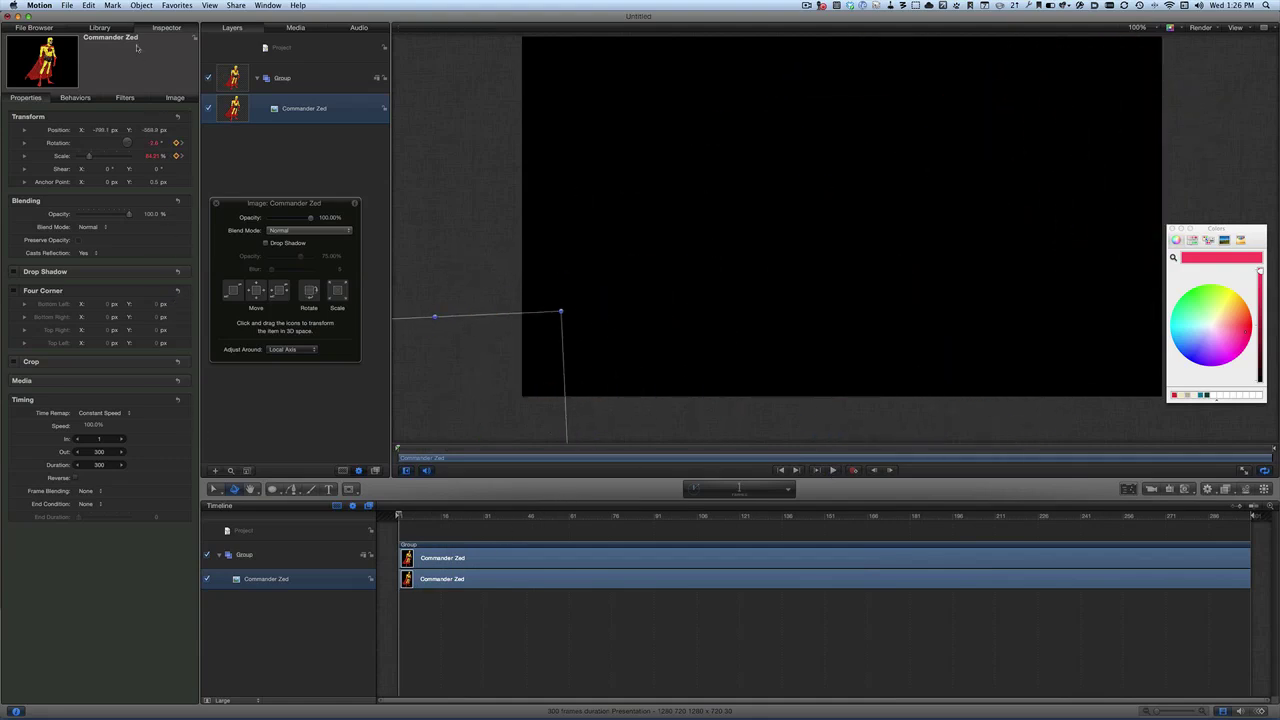
Step: Apply the Basic Motion > Motion Path behavior to Commander Zed, curving its end point to the upper right
{"action": "left_click", "coordinate": [88, 29]}
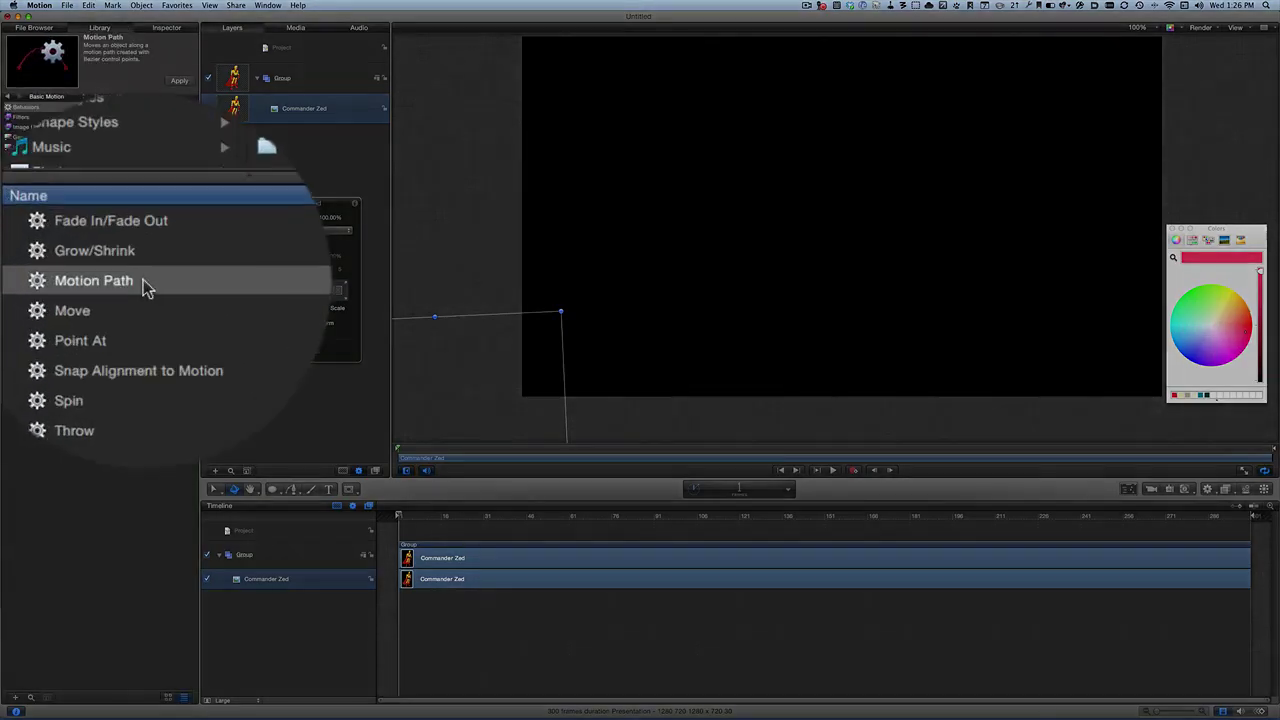
{"action": "left_click_drag", "start_coordinate": [143, 279], "coordinate": [307, 136]}
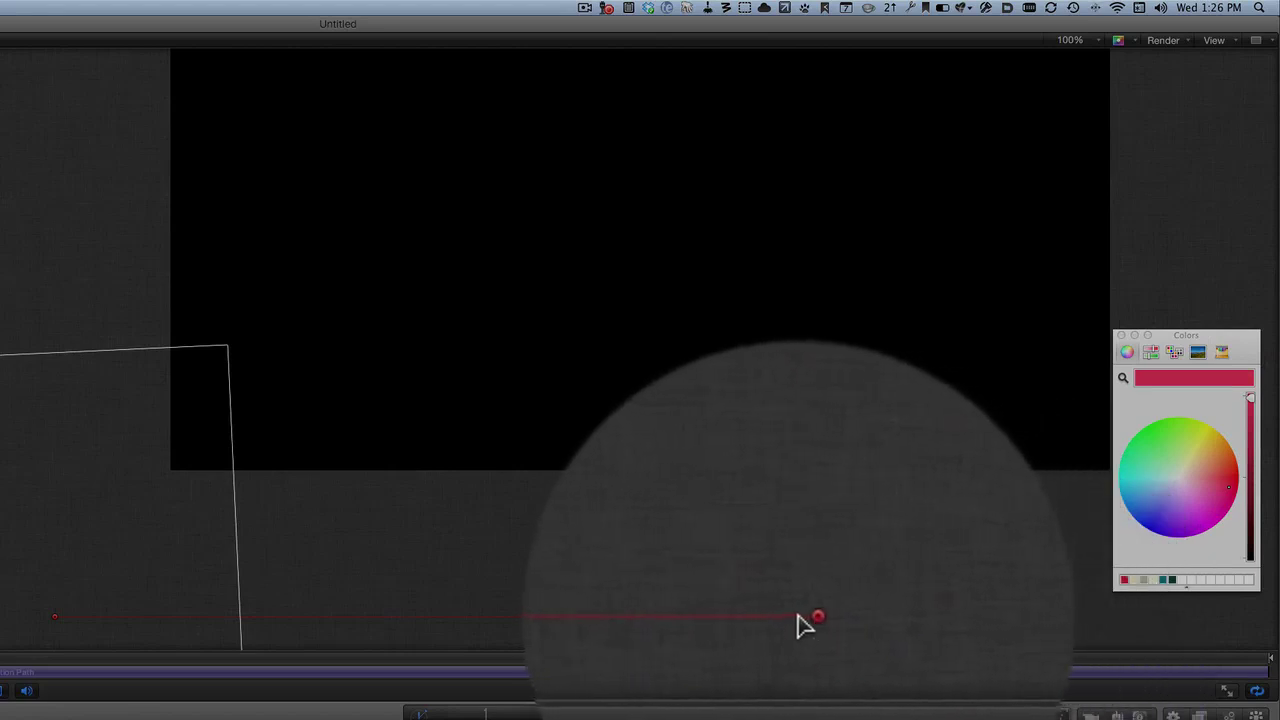
{"action": "left_click_drag", "start_coordinate": [806, 613], "coordinate": [1027, 255]}
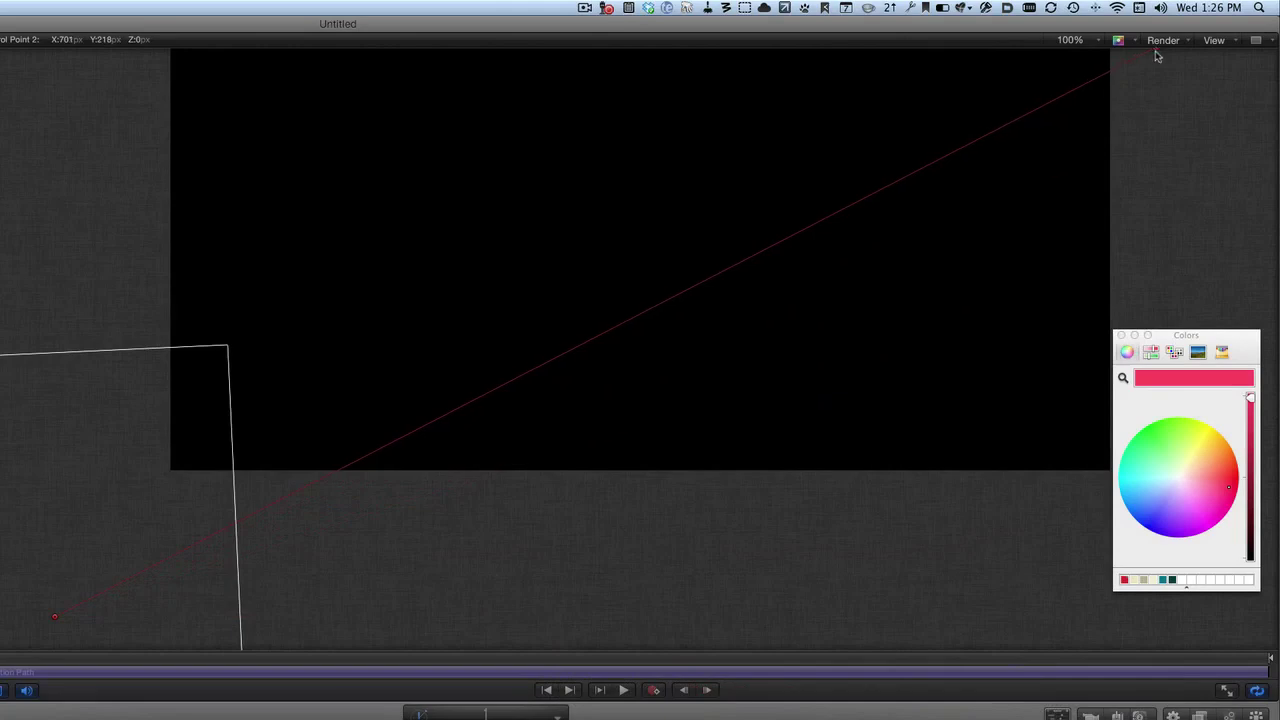
{"action": "scroll", "coordinate": [1050, 270], "scroll_direction": "up", "scroll_amount": 5}
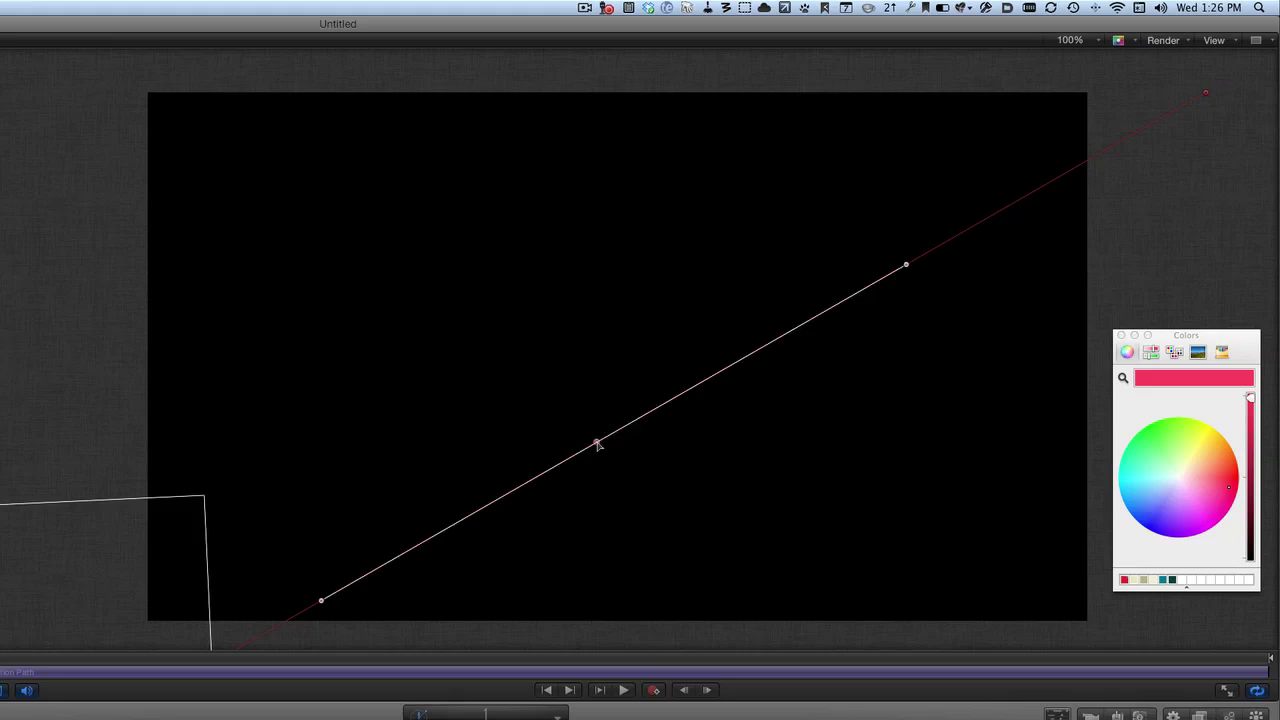
{"action": "left_click_drag", "start_coordinate": [597, 444], "coordinate": [533, 304]}
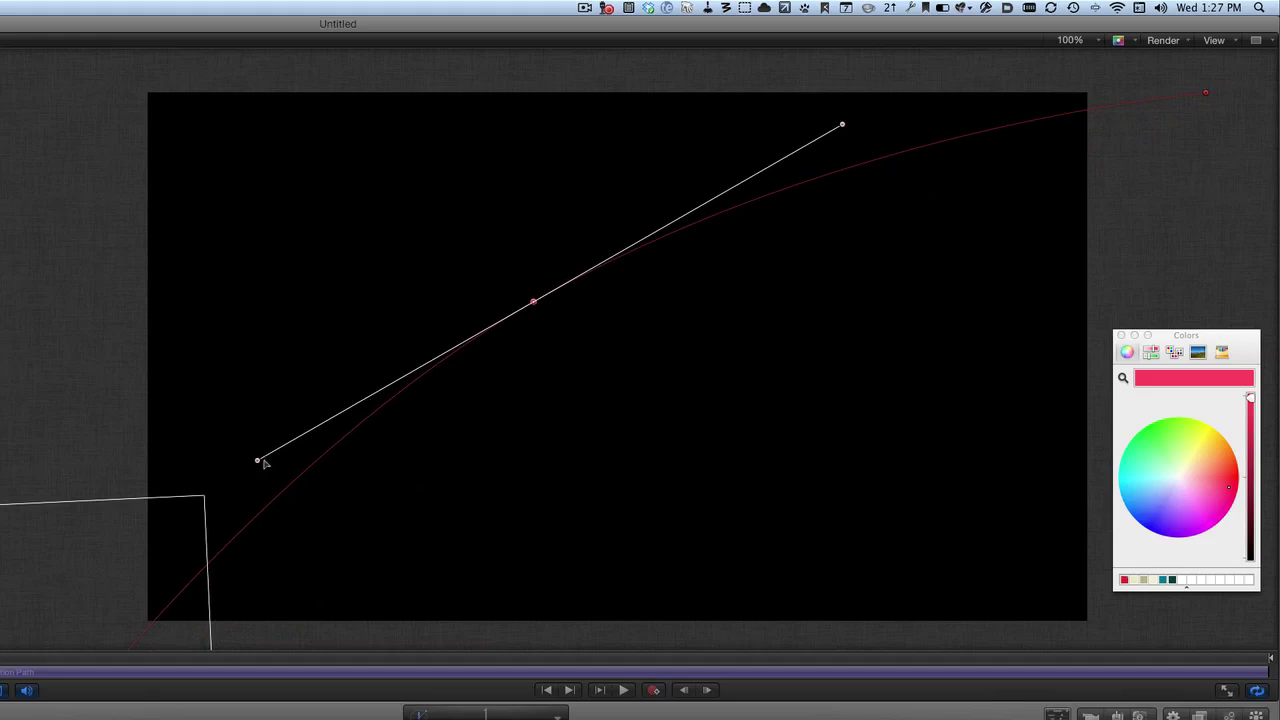
{"action": "left_click_drag", "start_coordinate": [258, 463], "coordinate": [287, 486]}
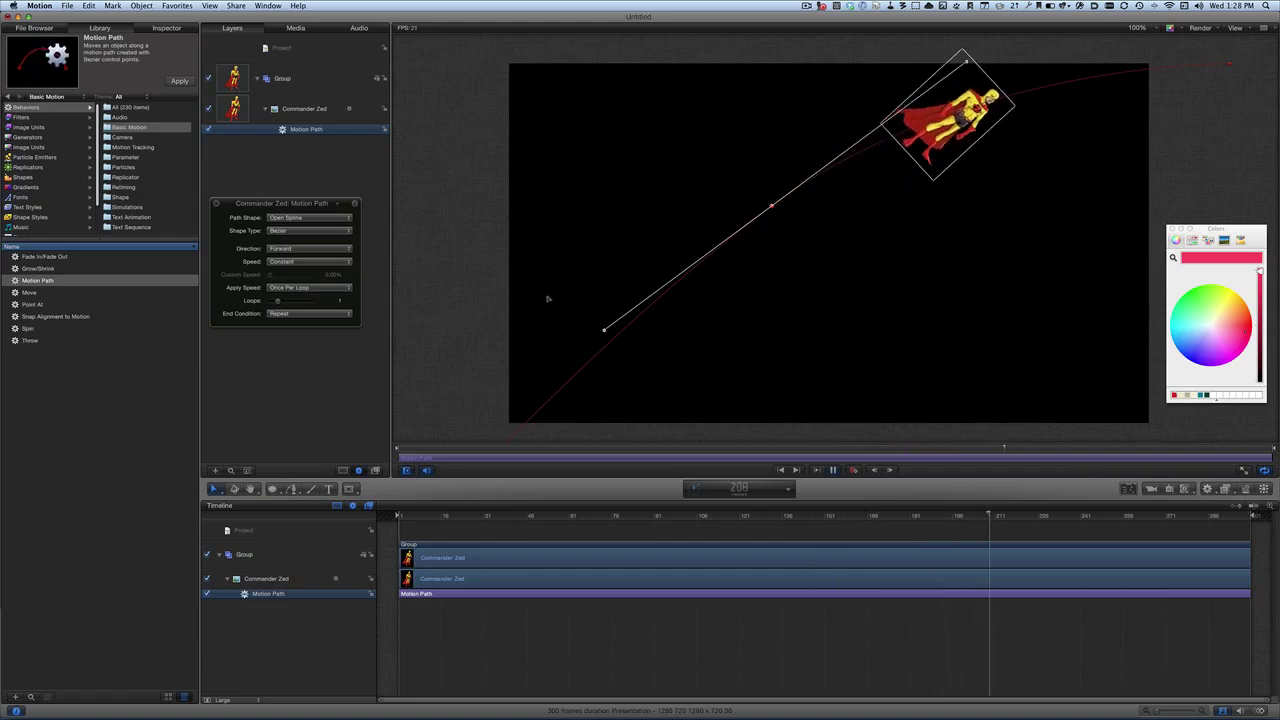
Step: Bring Clouds.mov from the Content > Backgrounds library into the project layers
{"action": "left_click", "coordinate": [34, 28]}
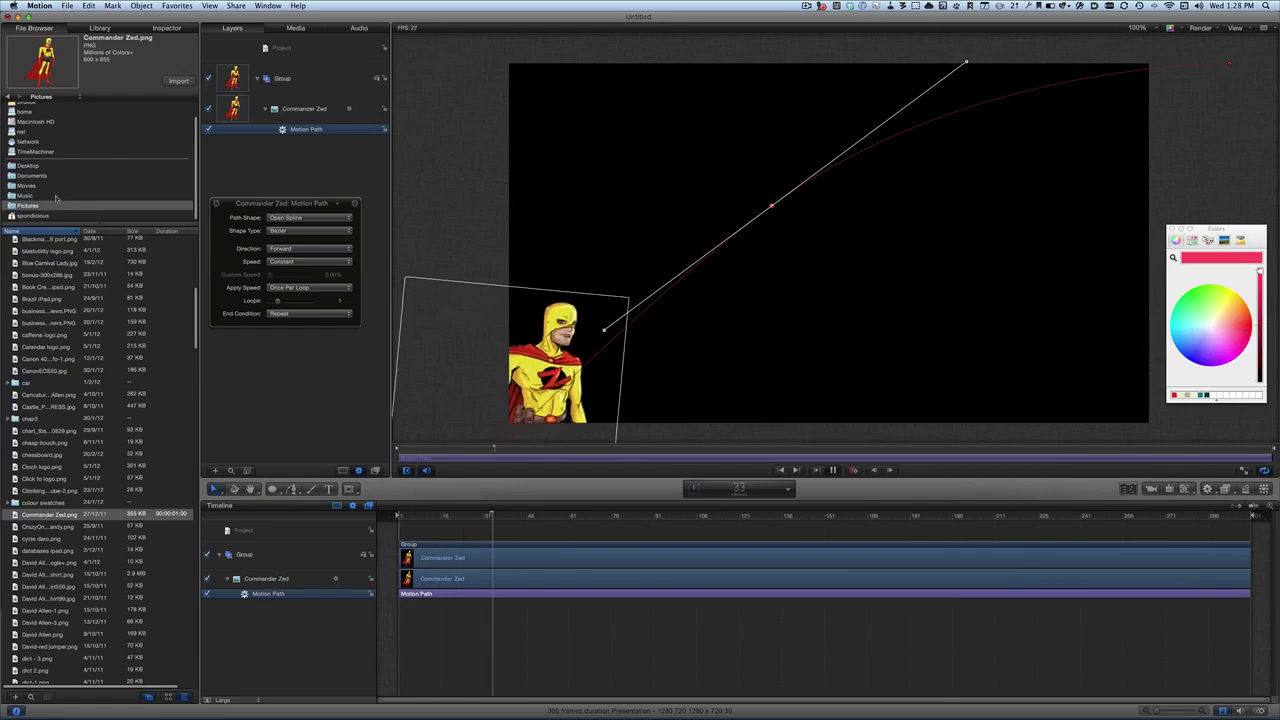
{"action": "left_click", "coordinate": [100, 28]}
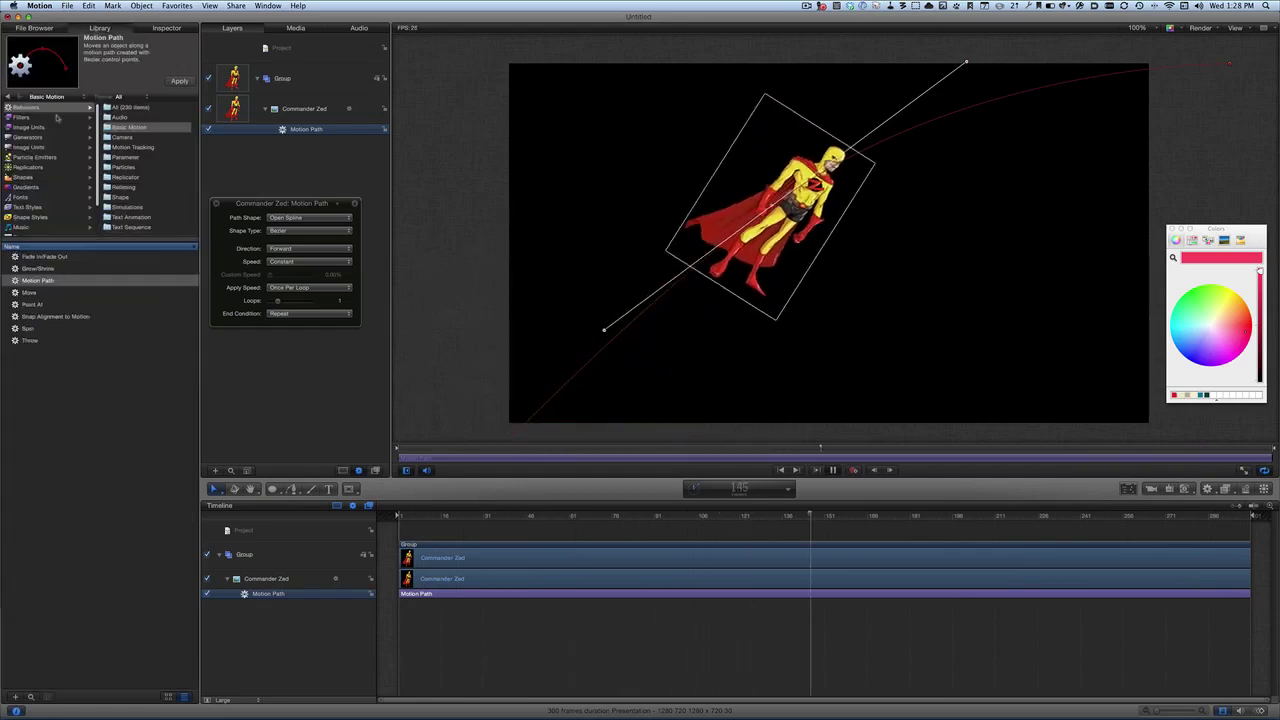
{"action": "left_click", "coordinate": [26, 210]}
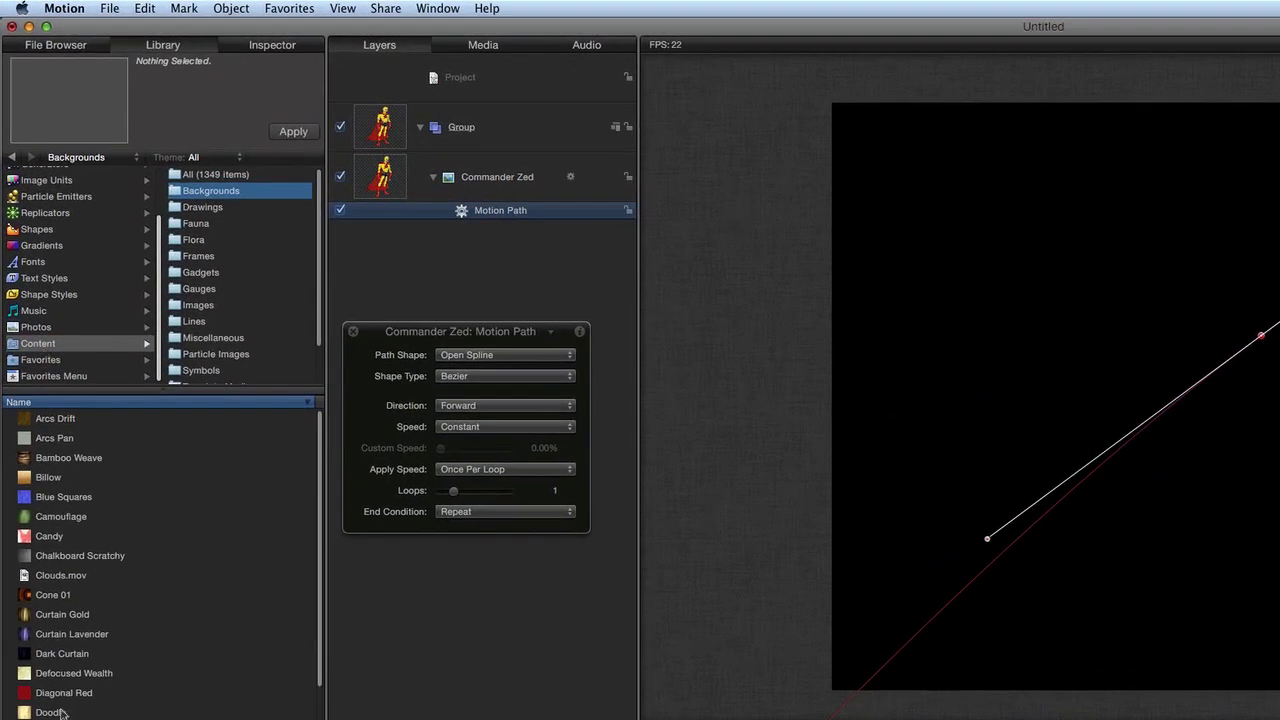
{"action": "left_click", "coordinate": [58, 578]}
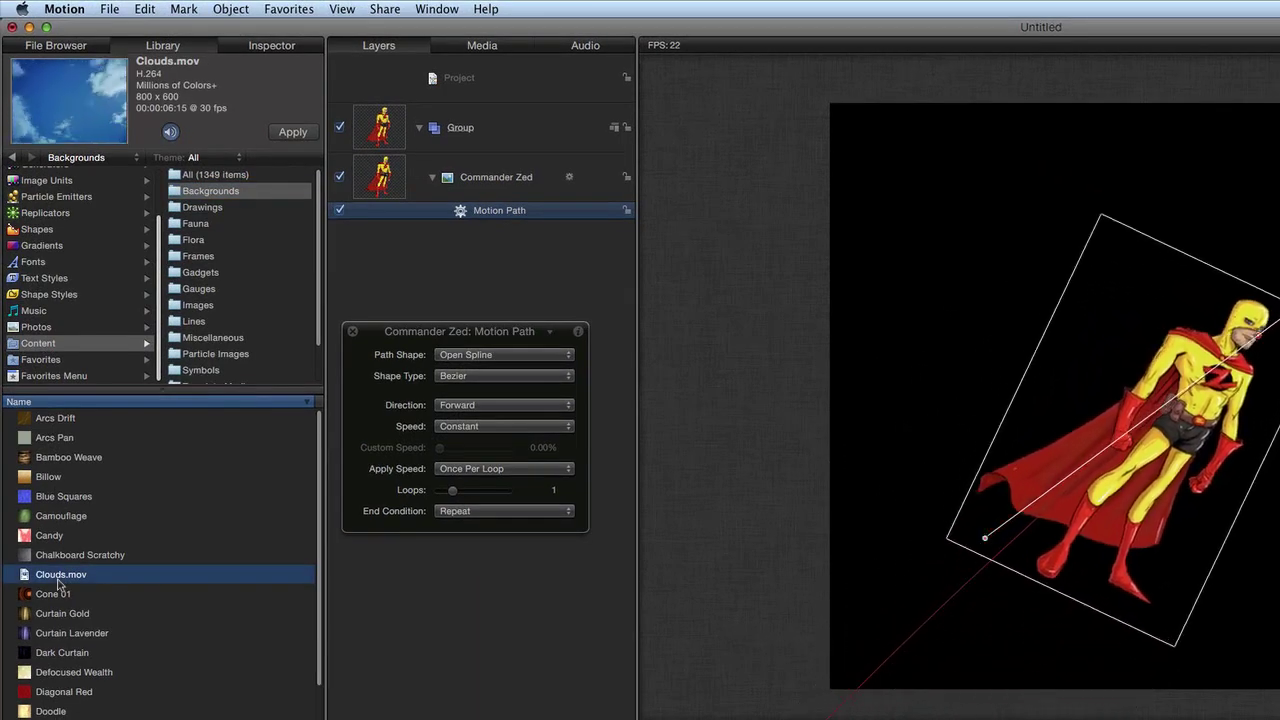
{"action": "left_click_drag", "start_coordinate": [57, 579], "coordinate": [587, 284]}
Step: Place Clouds.mov as a layer above Group and enlarge it to fill the canvas
{"action": "left_click_drag", "start_coordinate": [552, 186], "coordinate": [536, 108]}
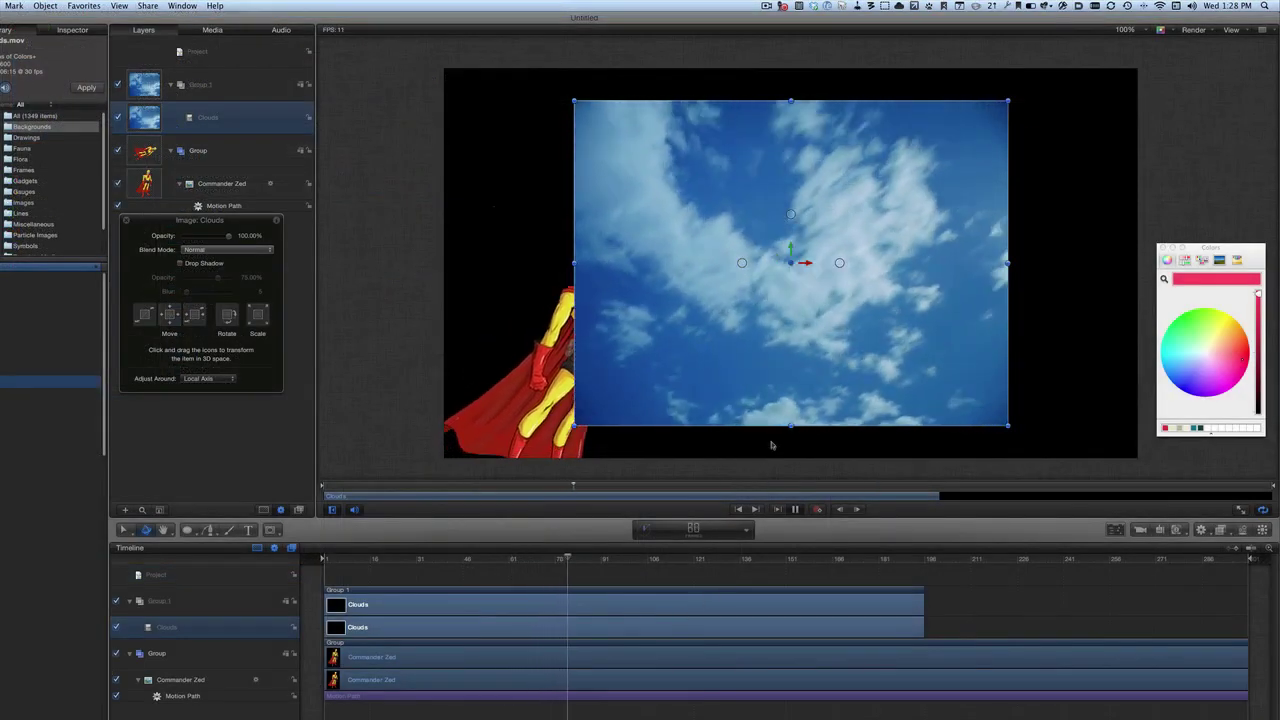
{"action": "left_click_drag", "start_coordinate": [780, 394], "coordinate": [651, 365]}
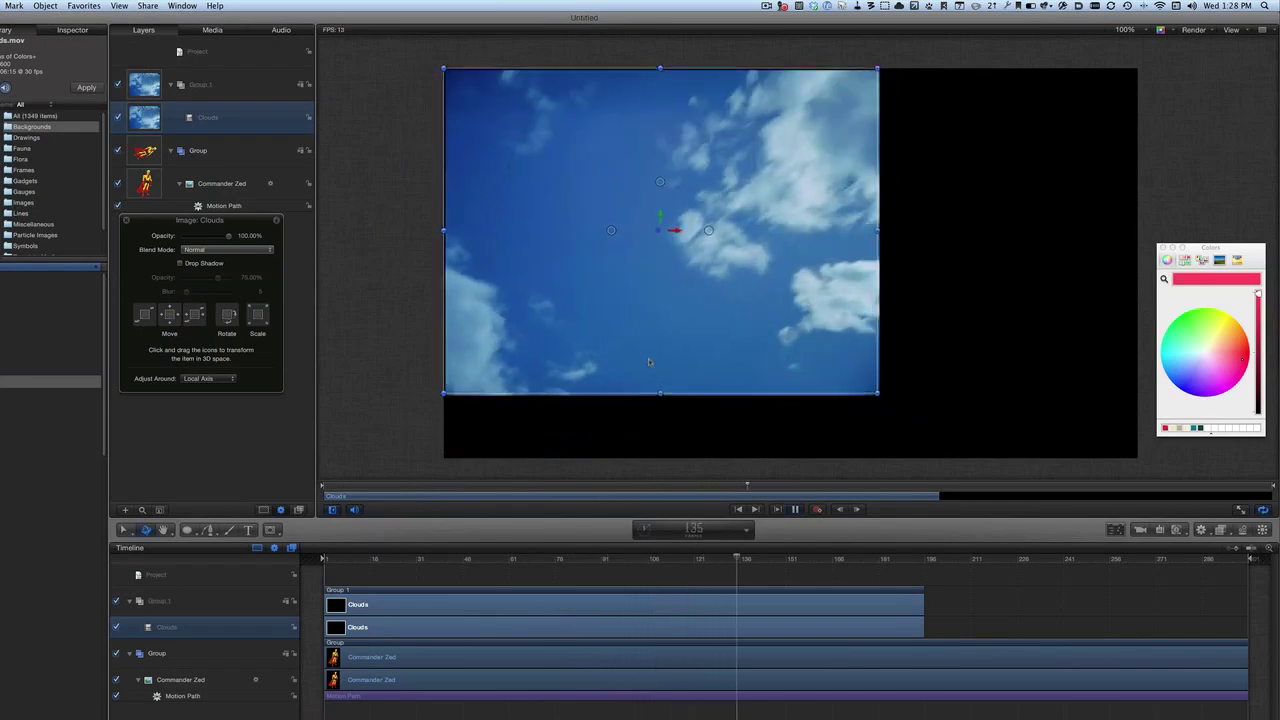
{"action": "left_click_drag", "start_coordinate": [880, 397], "coordinate": [1137, 458]}
Step: Group the clouds below Commander Zed's group and slow the clouds clip to 57.38% speed
{"action": "key", "text": "super+shift+g"}
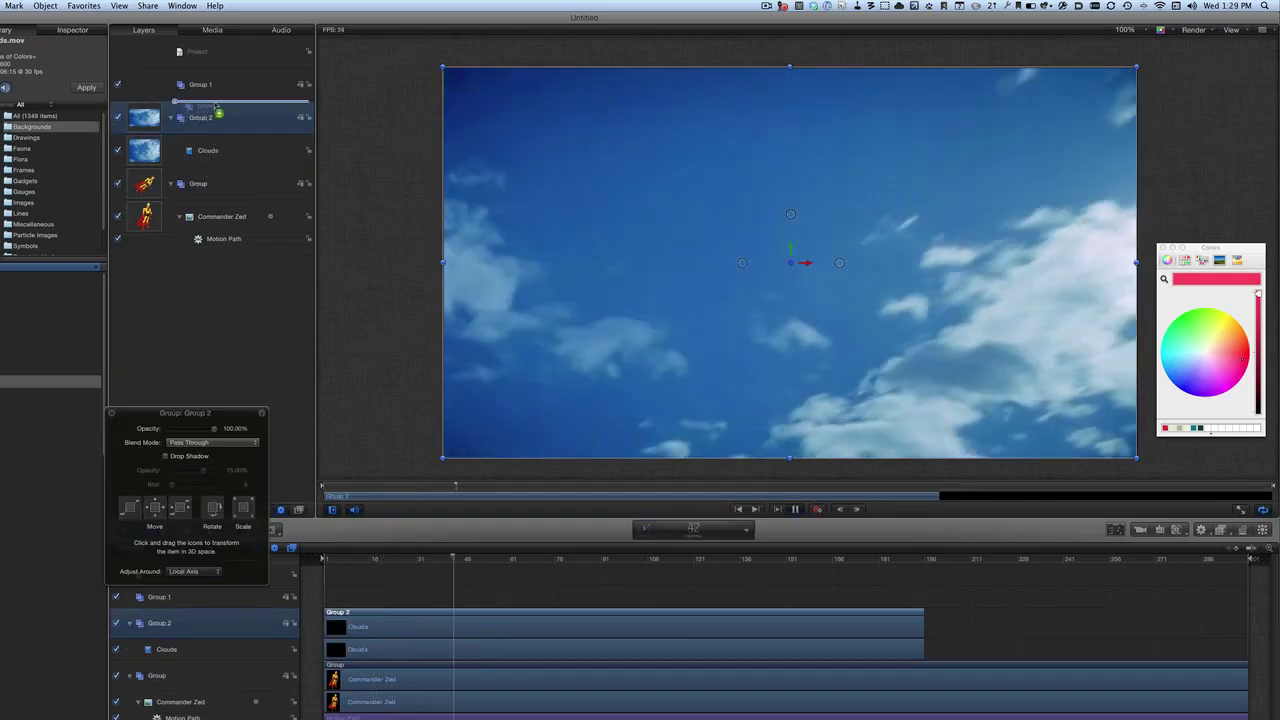
{"action": "key", "text": "super+shift+bracketleft"}
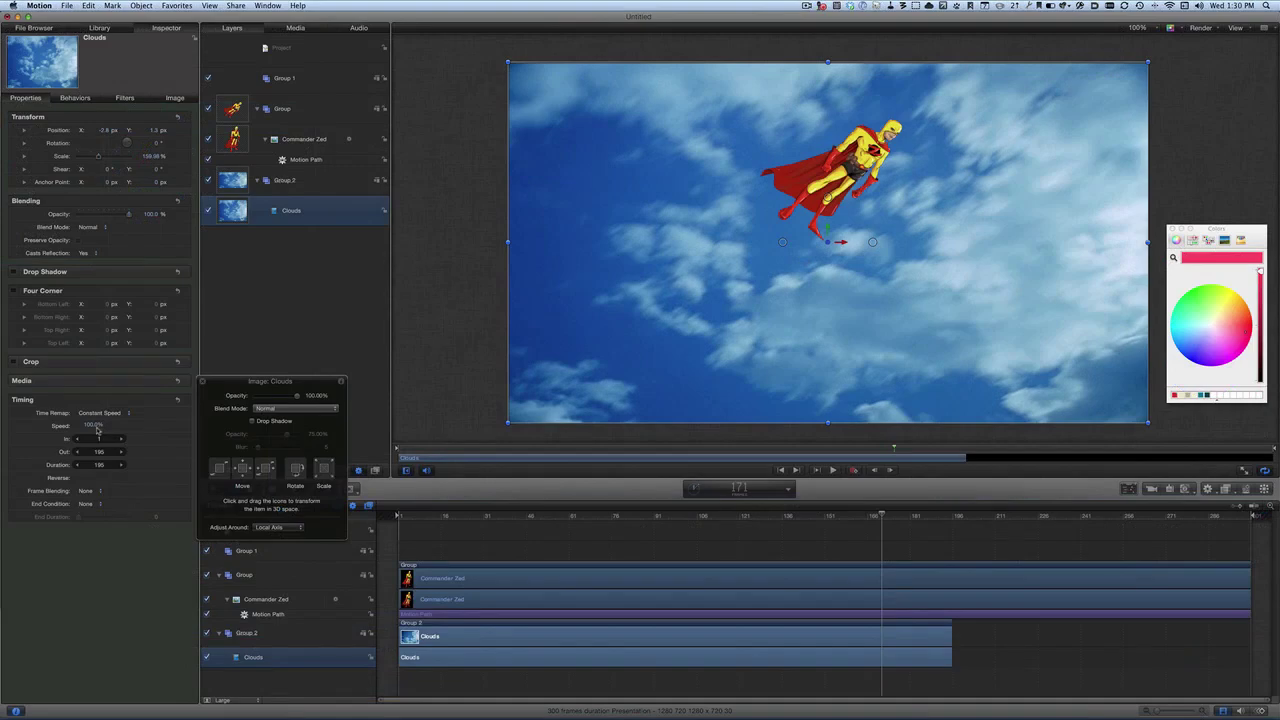
{"action": "left_click", "coordinate": [93, 425]}
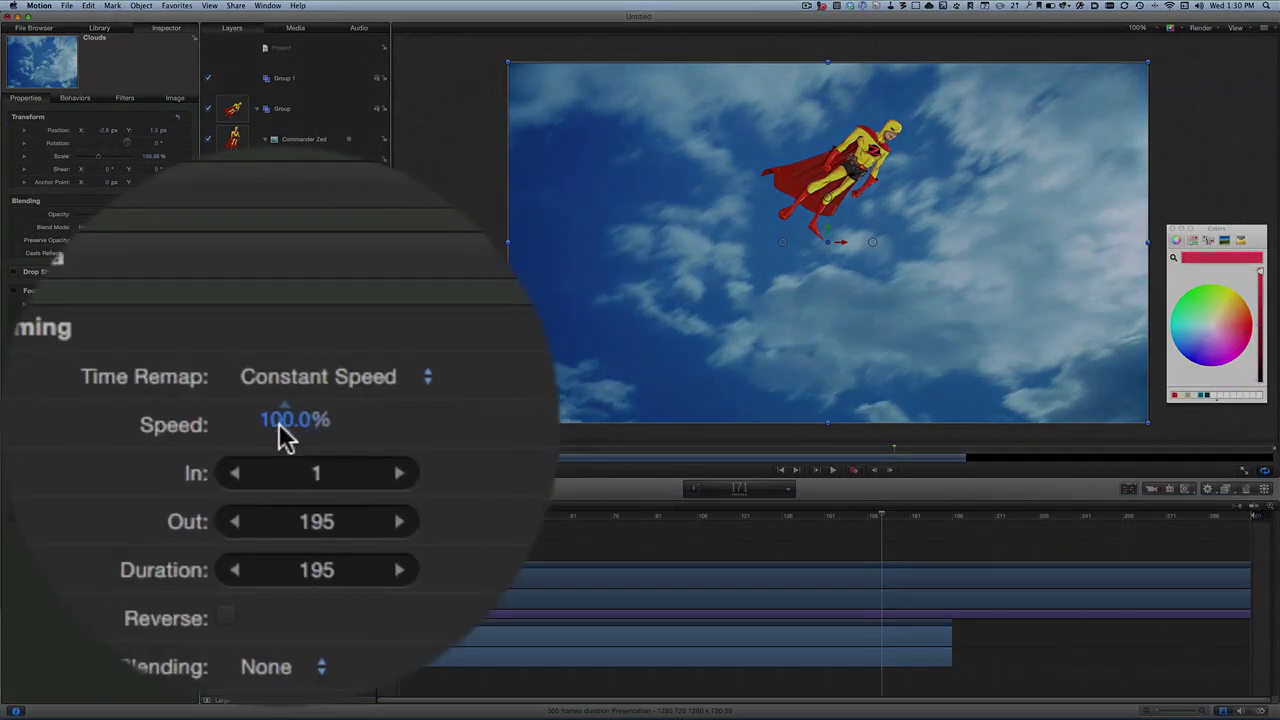
{"action": "left_click_drag", "start_coordinate": [282, 422], "coordinate": [84, 425]}
{"action": "left_click", "coordinate": [398, 517]}
Step: Preview playback, rewind to frame 1 and select the Commander Zed layer
{"action": "key", "text": "space"}
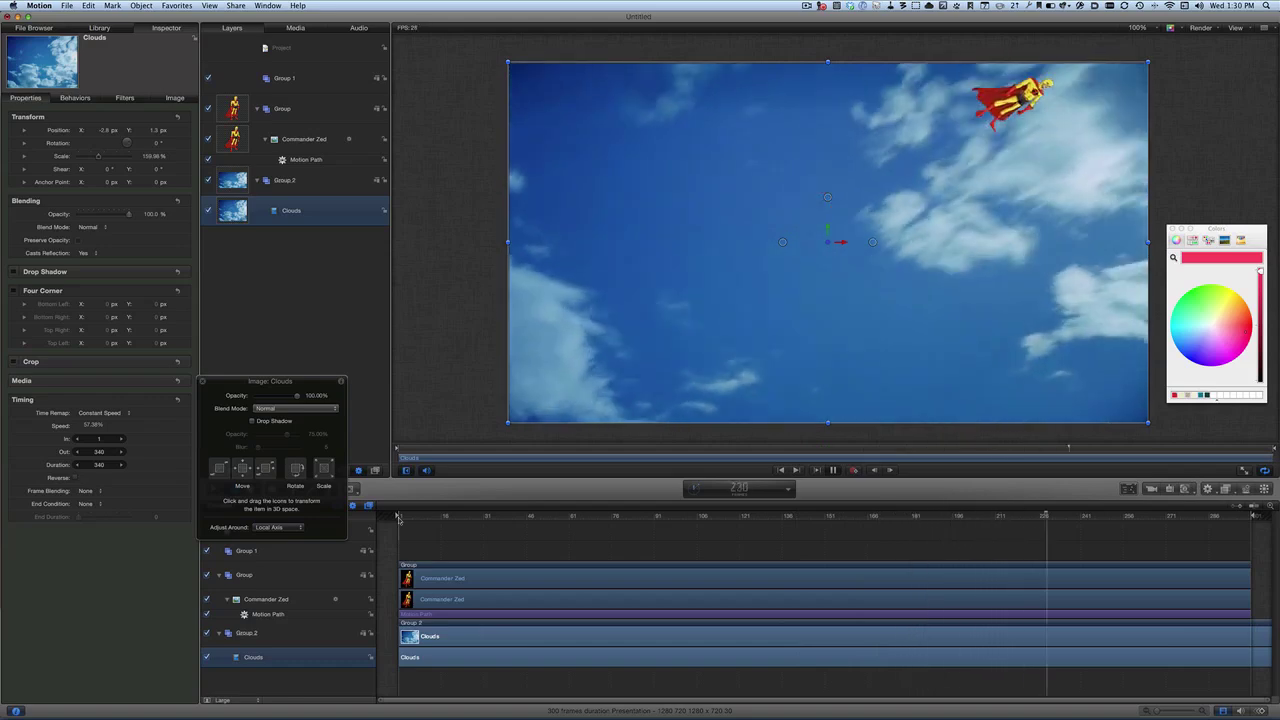
{"action": "left_click", "coordinate": [435, 516]}
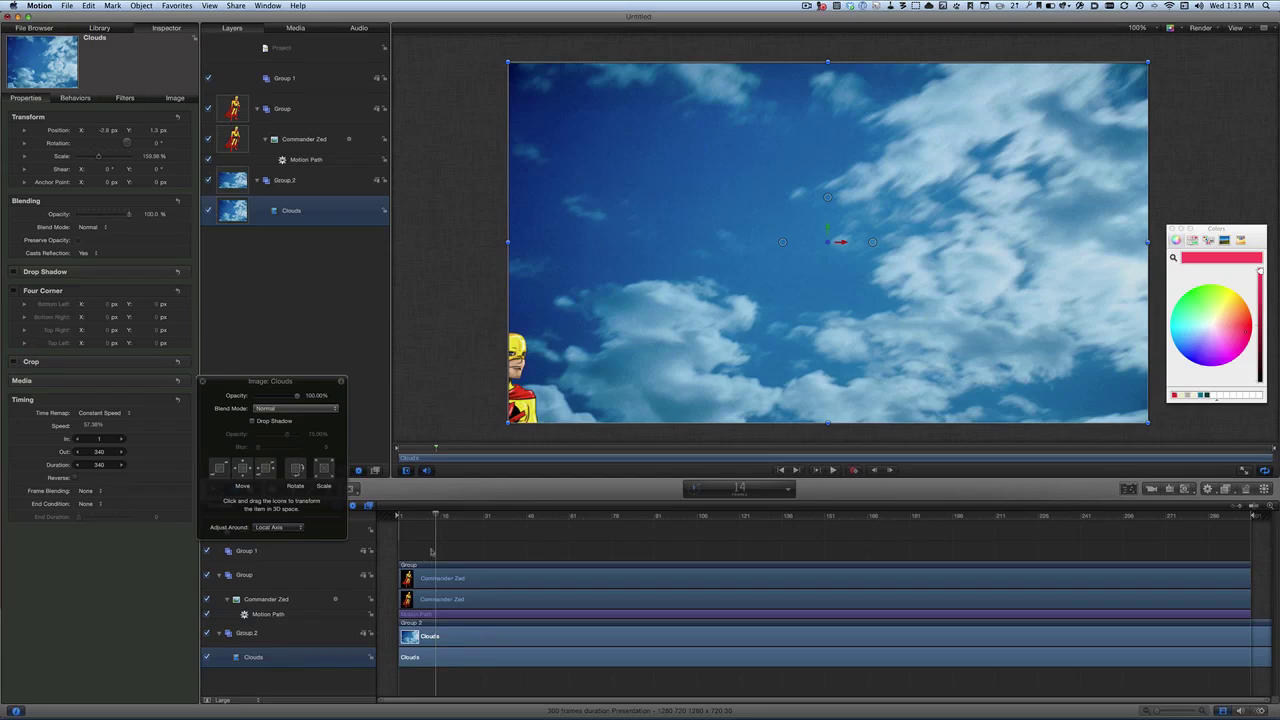
{"action": "left_click_drag", "start_coordinate": [435, 516], "coordinate": [395, 522]}
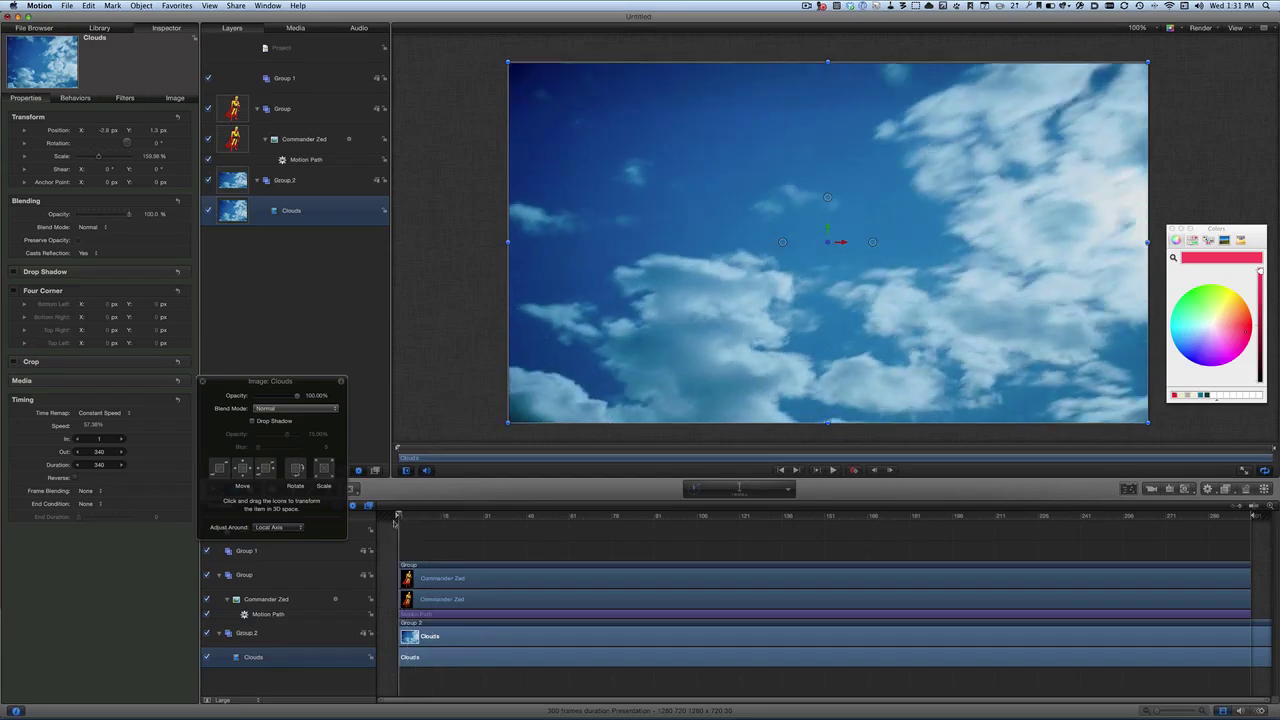
{"action": "left_click", "coordinate": [457, 578]}
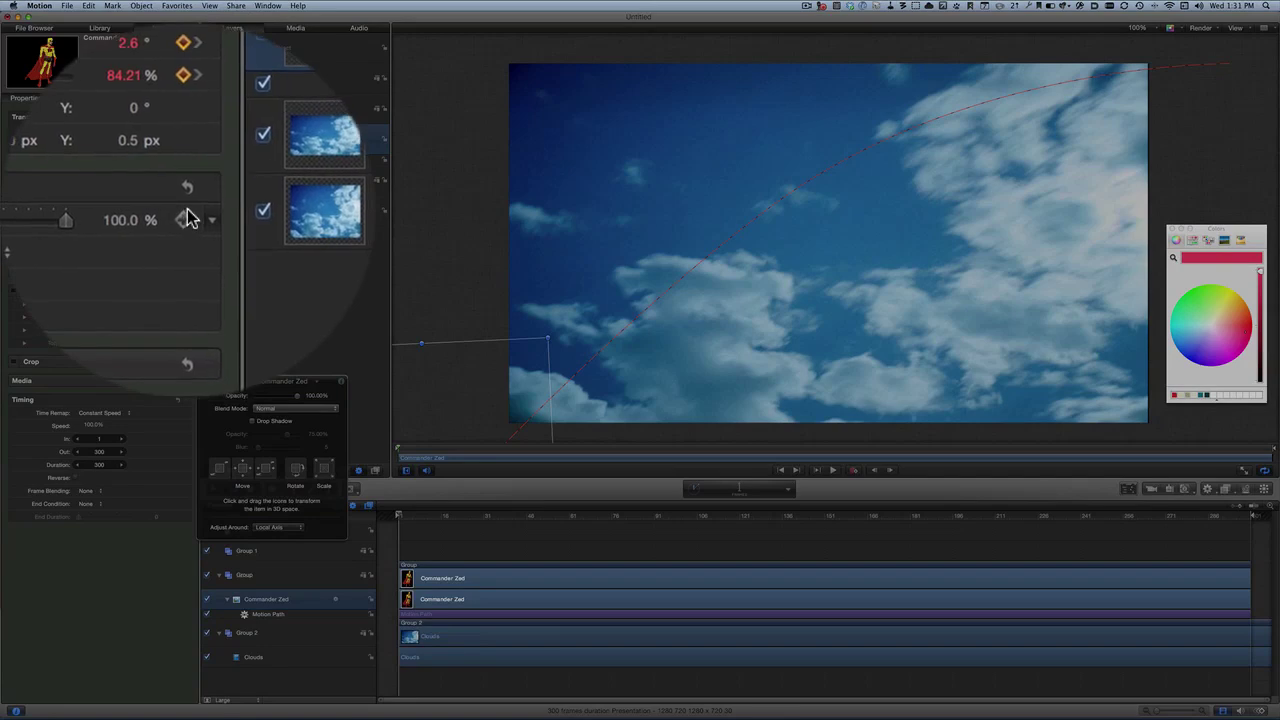
Step: Keyframe Commander Zed's opacity down to about 50% at the path's end and preview the fade
{"action": "mouse_move", "coordinate": [190, 220]}
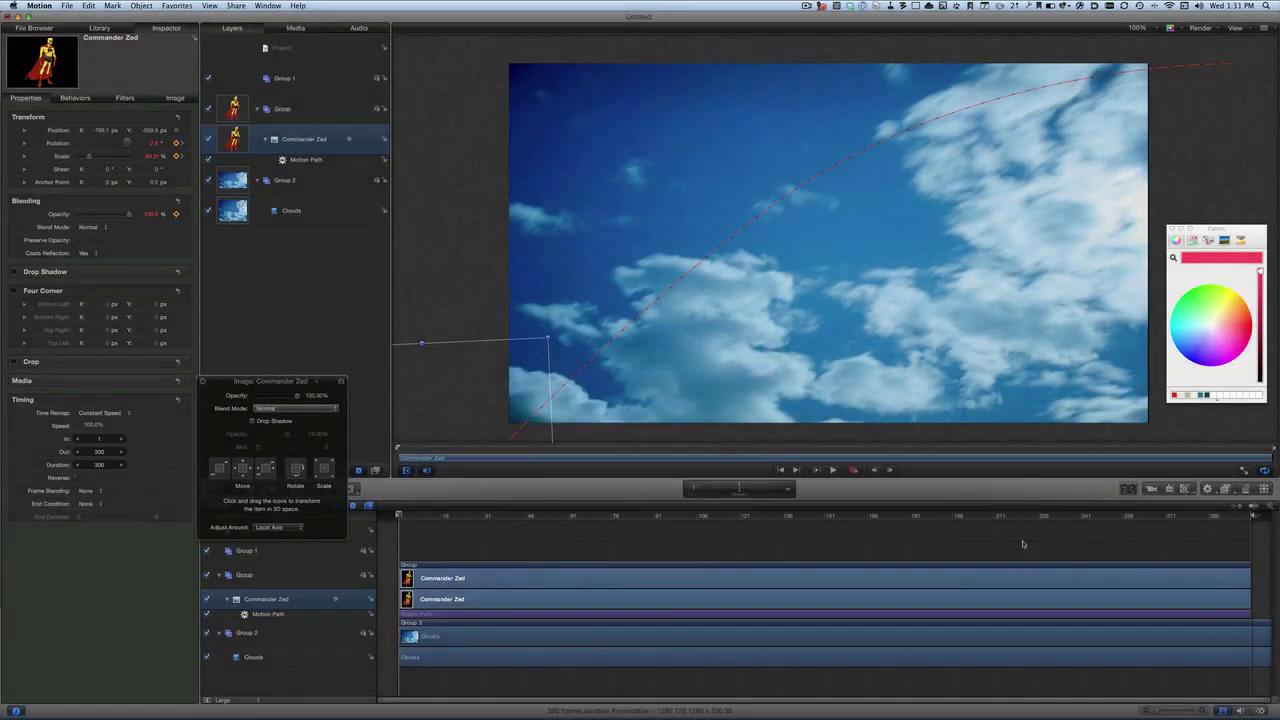
{"action": "left_click", "coordinate": [1237, 517]}
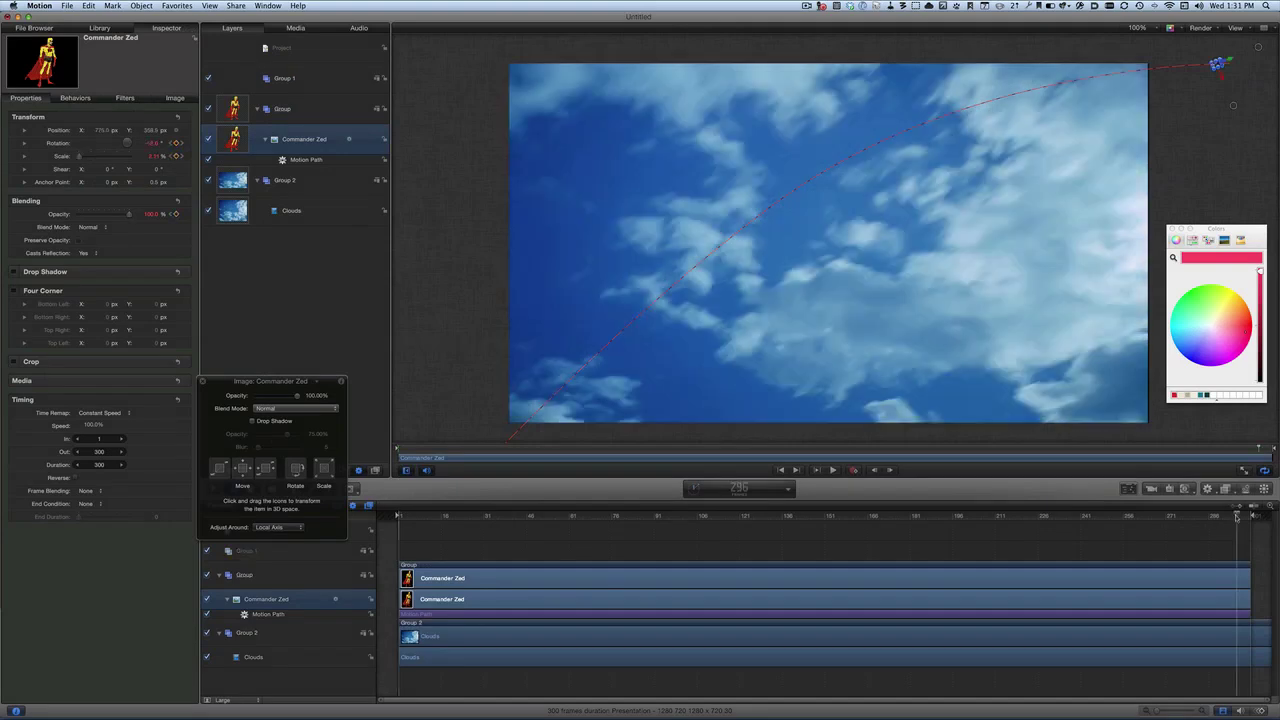
{"action": "left_click", "coordinate": [1237, 517]}
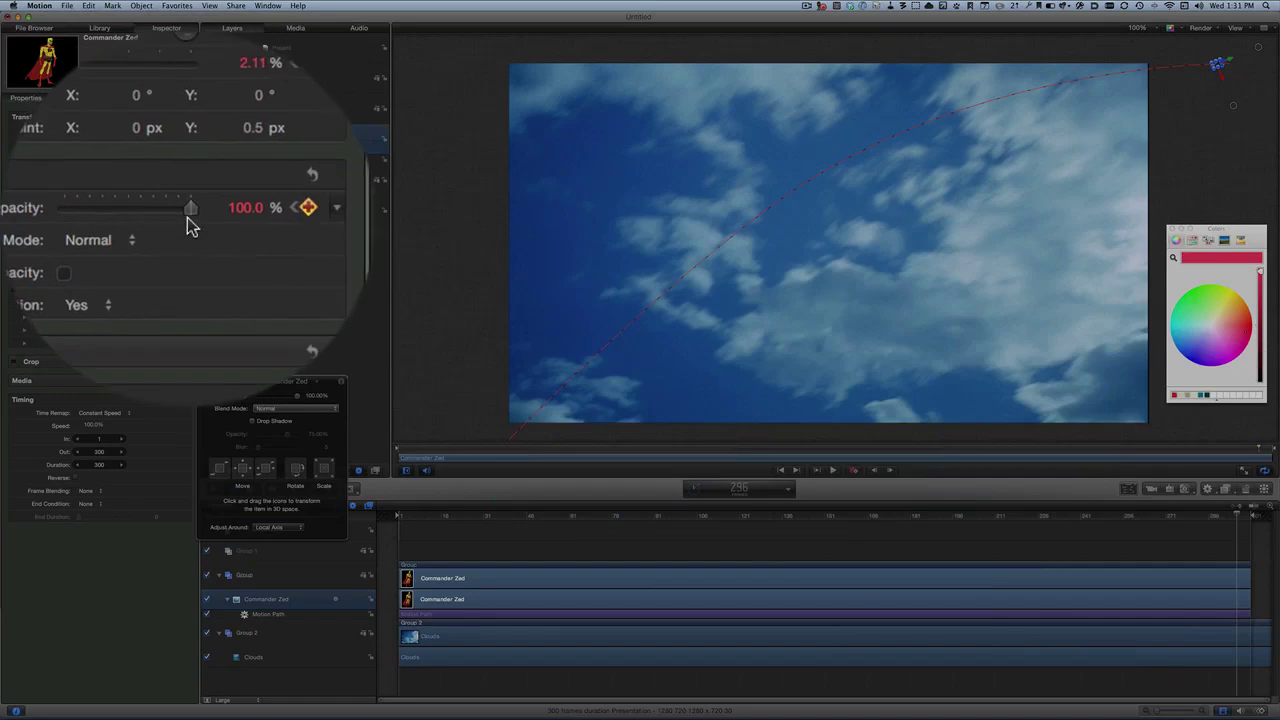
{"action": "left_click_drag", "start_coordinate": [187, 217], "coordinate": [104, 214]}
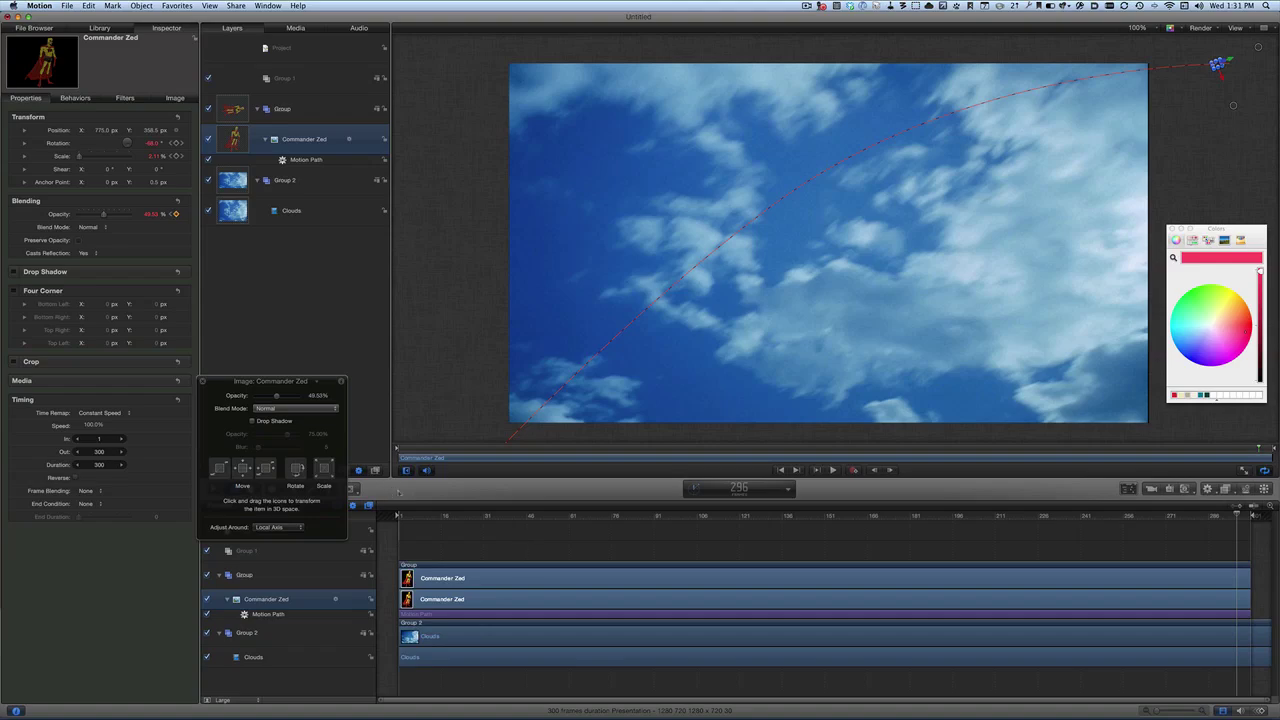
{"action": "left_click", "coordinate": [833, 471]}
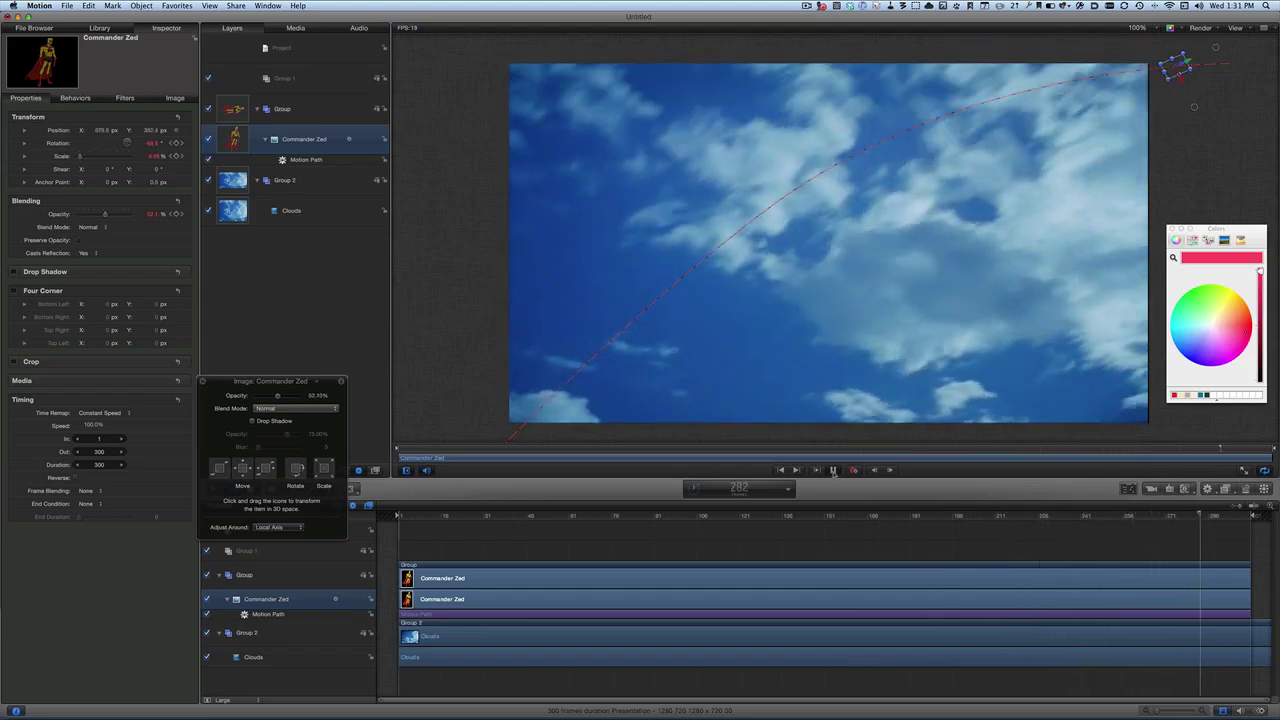
{"action": "left_click", "coordinate": [833, 470]}
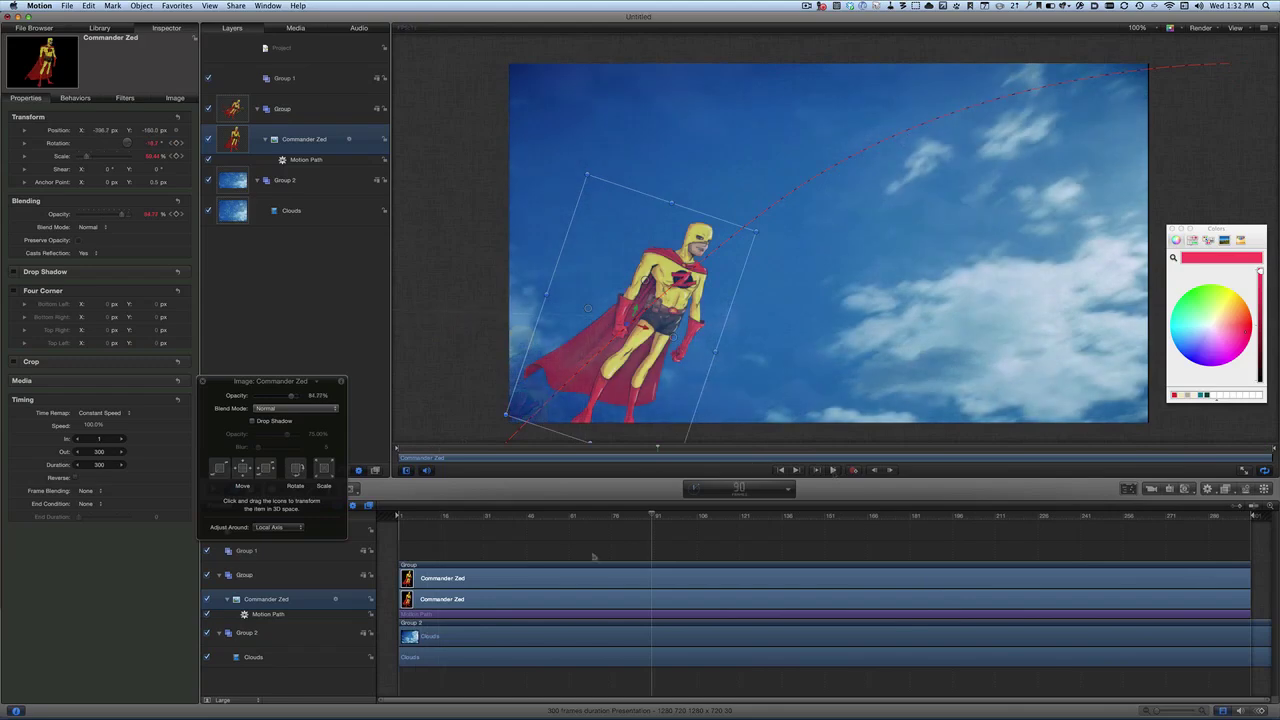
{"action": "left_click", "coordinate": [465, 636]}
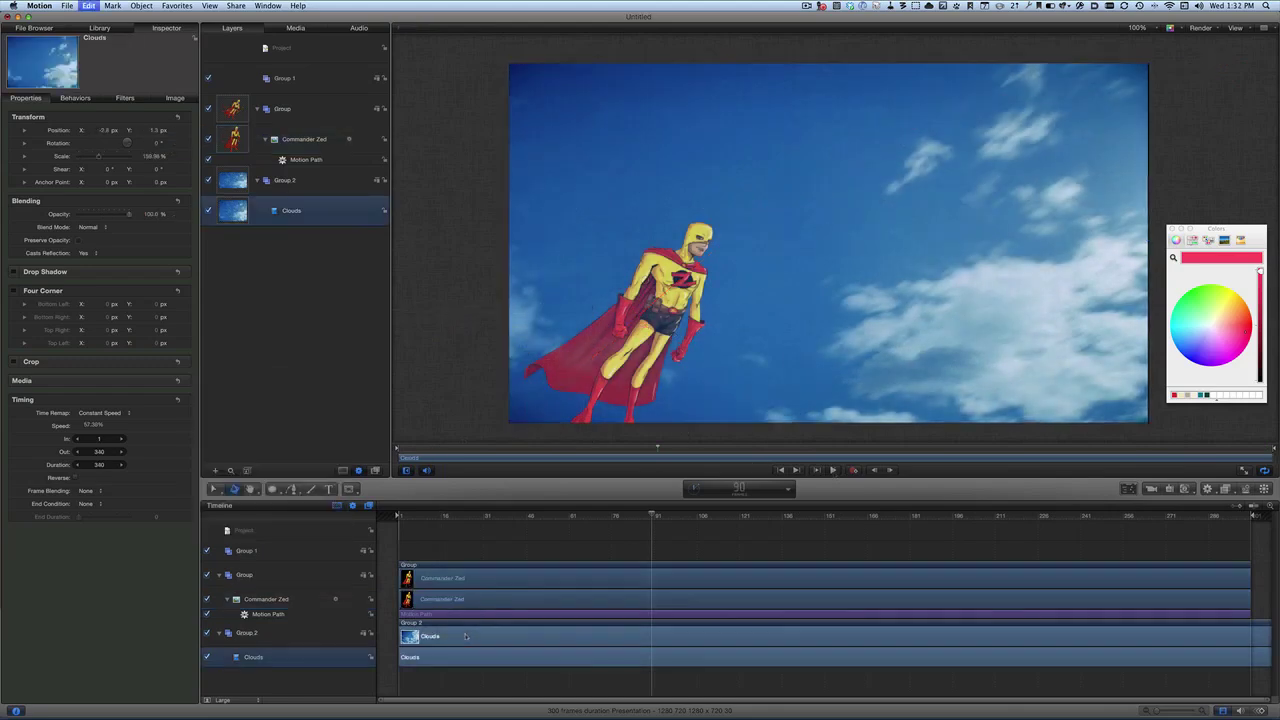
Step: Delete the Clouds layer and add a Star Travel emitter with birth rate 31 and shorter Life
{"action": "key", "text": "Delete"}
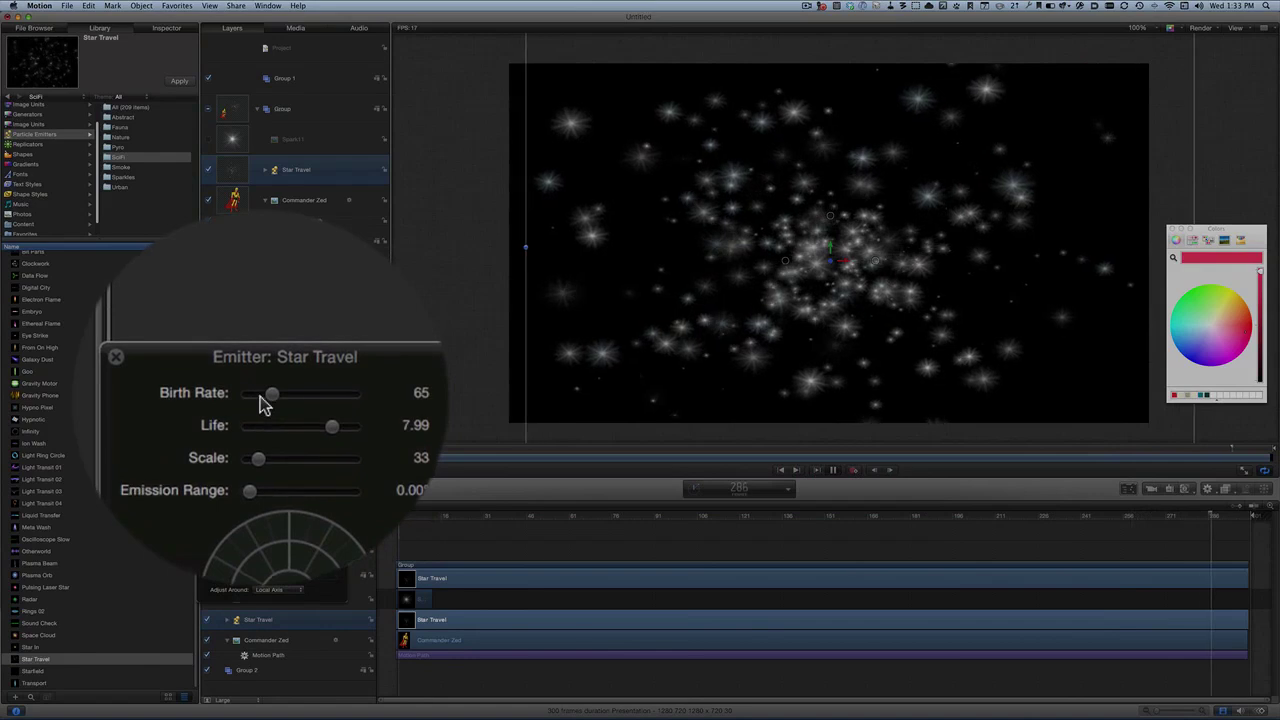
{"action": "left_click_drag", "start_coordinate": [260, 398], "coordinate": [260, 403]}
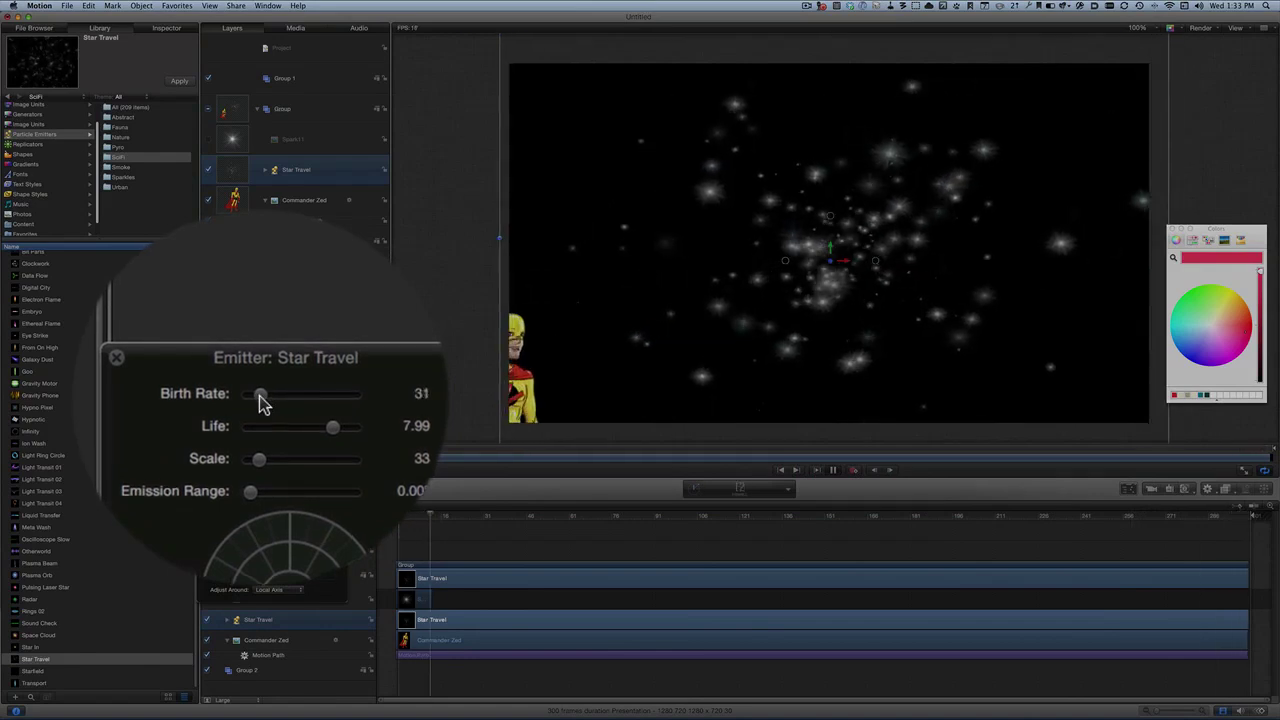
{"action": "mouse_move", "coordinate": [286, 414]}
{"action": "left_mouse_down"}
{"action": "mouse_move", "coordinate": [274, 417]}
{"action": "mouse_move", "coordinate": [300, 420]}
{"action": "mouse_move", "coordinate": [251, 429]}
{"action": "mouse_move", "coordinate": [292, 434]}
{"action": "left_mouse_up"}
Step: Export the project as Untitled.mov with Current Settings and Video only
{"action": "left_click", "coordinate": [67, 7]}
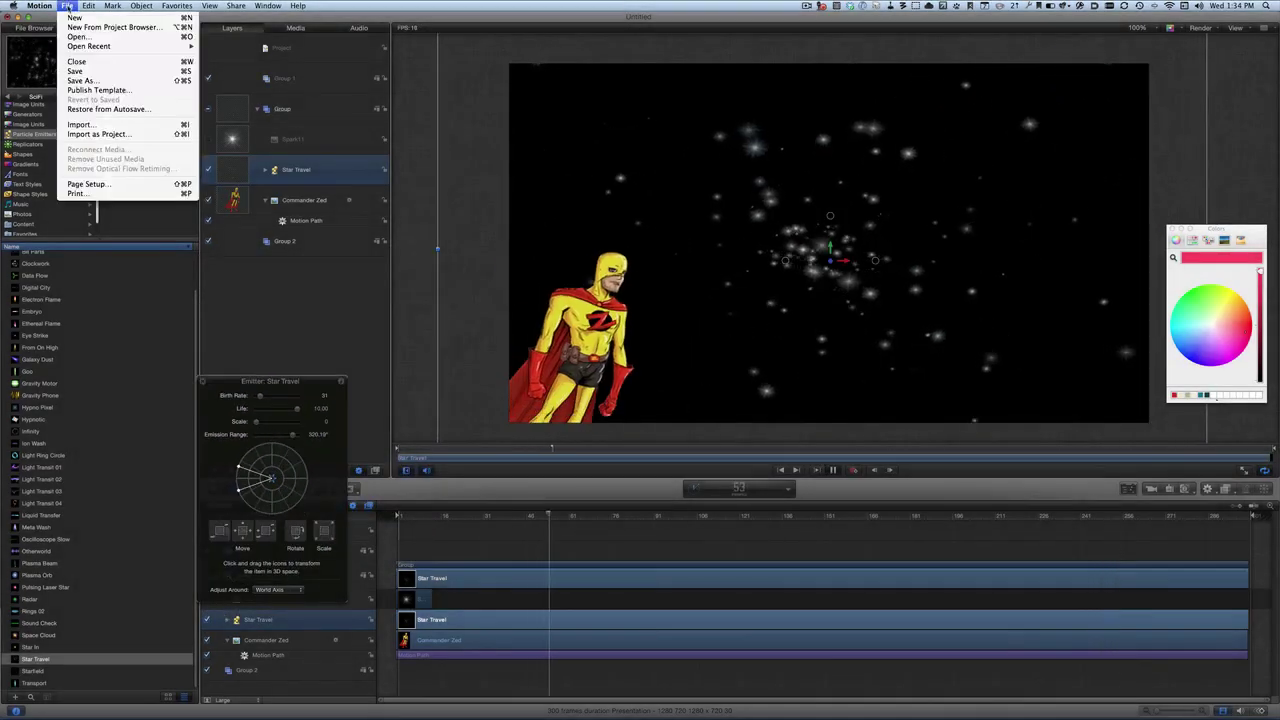
{"action": "mouse_move", "coordinate": [236, 6]}
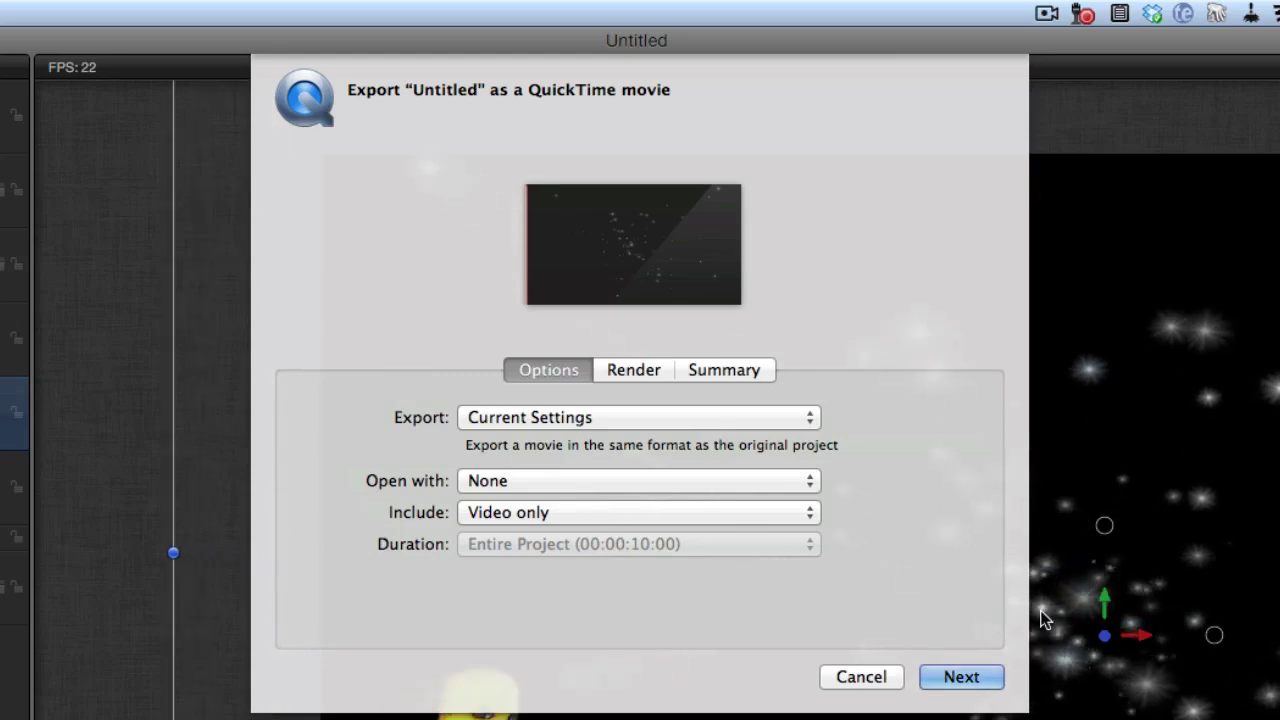
{"action": "left_click", "coordinate": [962, 678]}
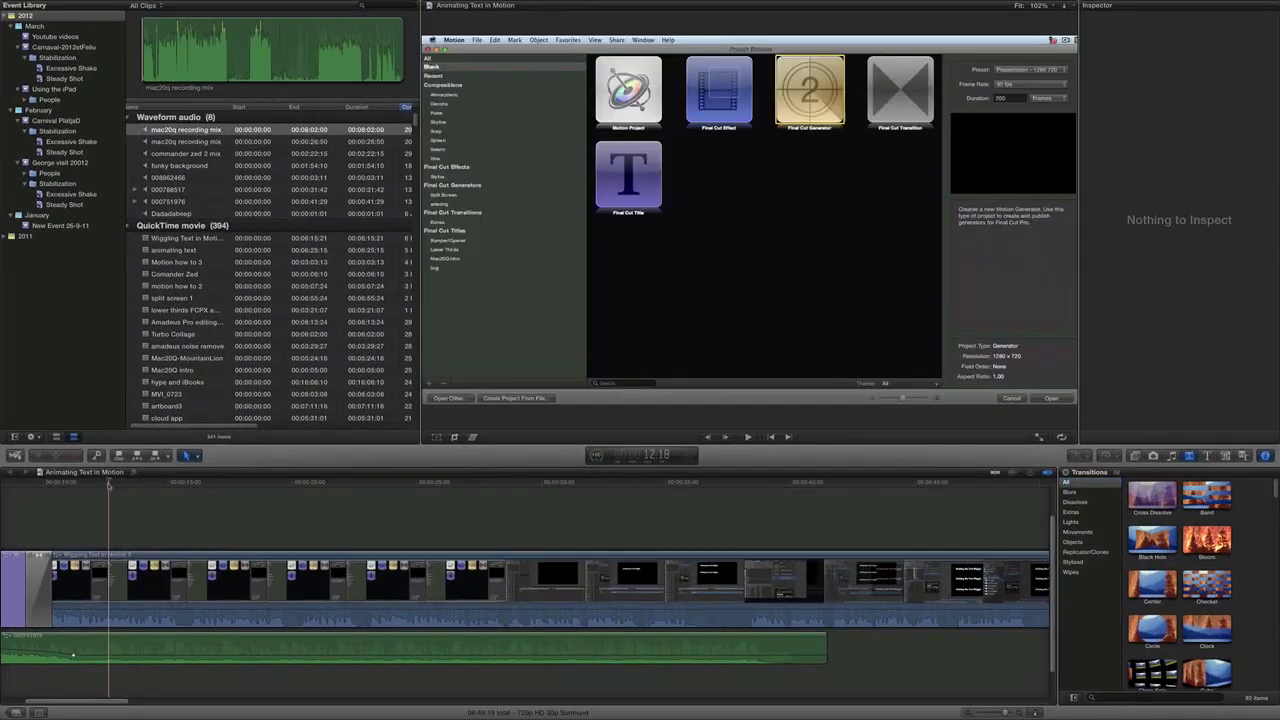
Step: Import the exported Untitled star movie into the event and connect it at the playhead
{"action": "left_click", "coordinate": [31, 436]}
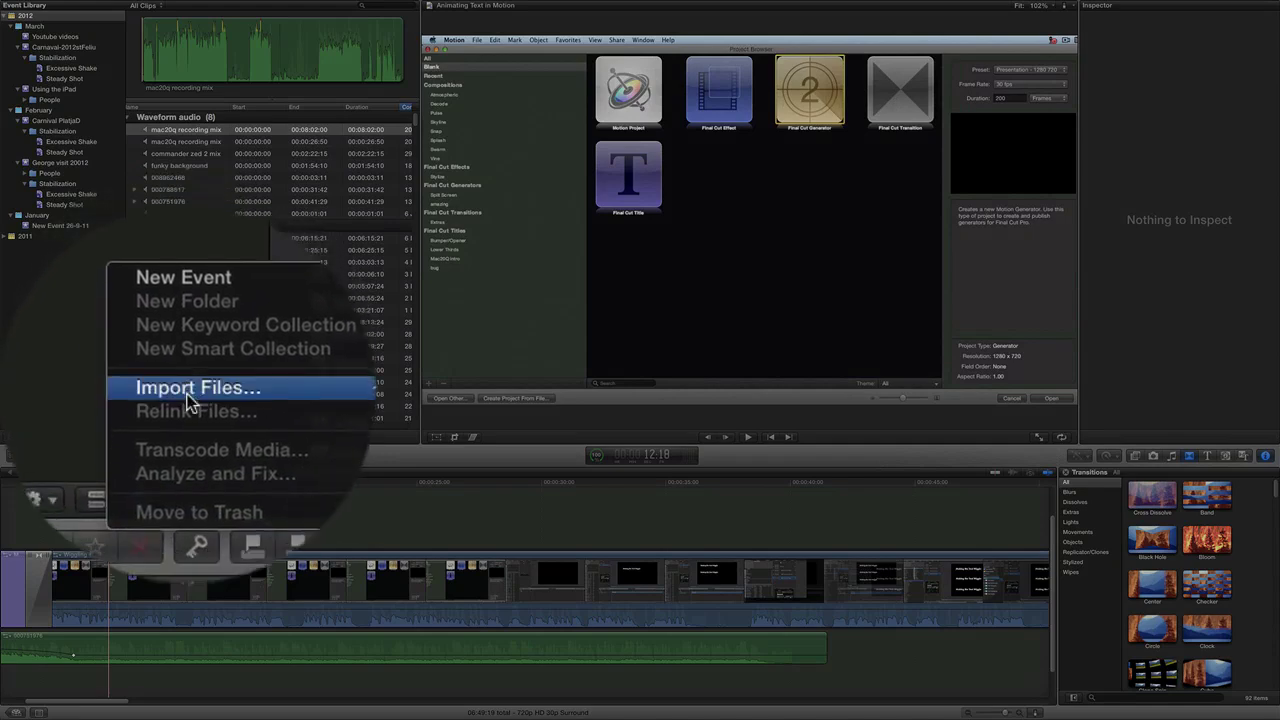
{"action": "left_click", "coordinate": [190, 390]}
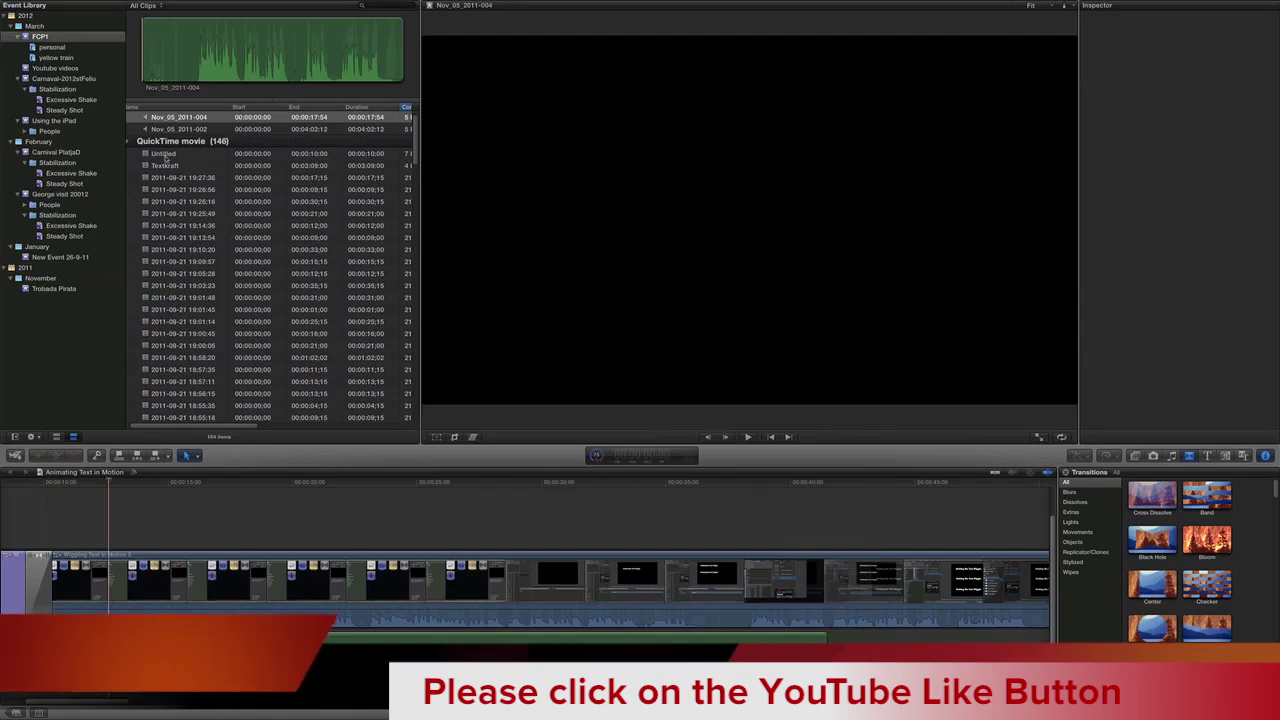
{"action": "left_click", "coordinate": [165, 155]}
{"action": "key", "text": "q"}
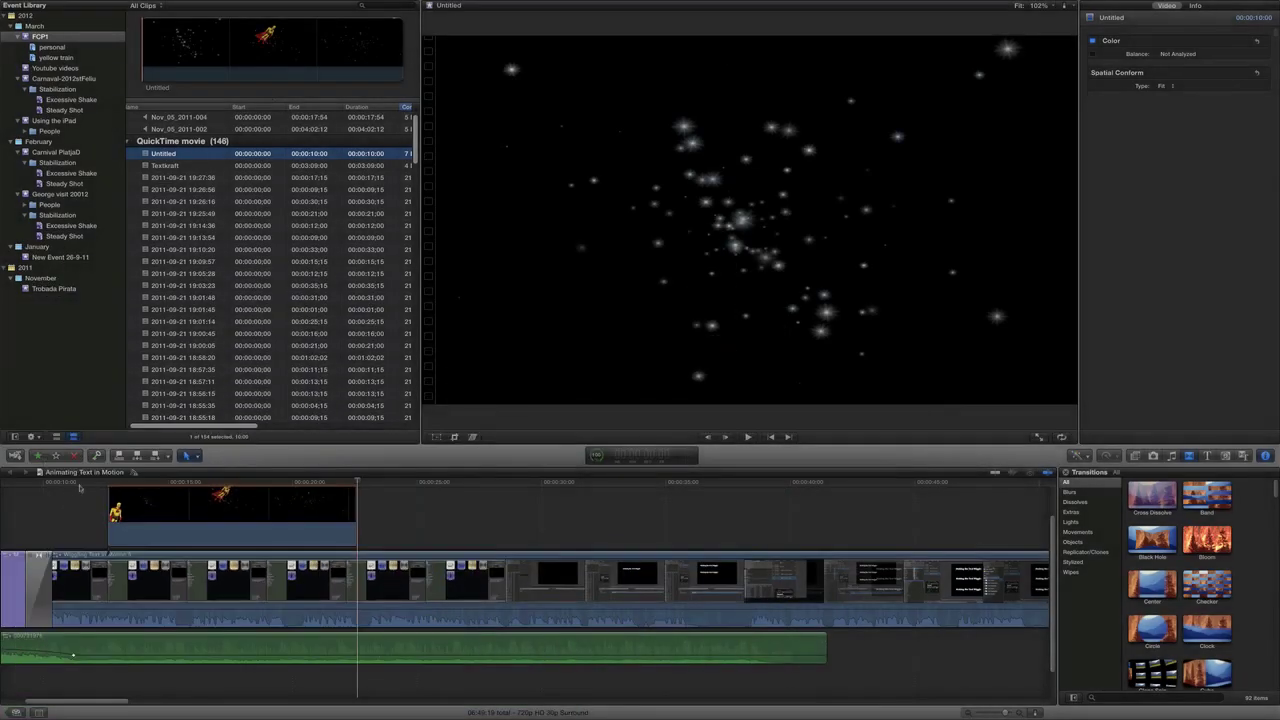
Step: Preview the timeline to see Commander Zed and stars over the footage, then select the Untitled clip
{"action": "left_click", "coordinate": [89, 482]}
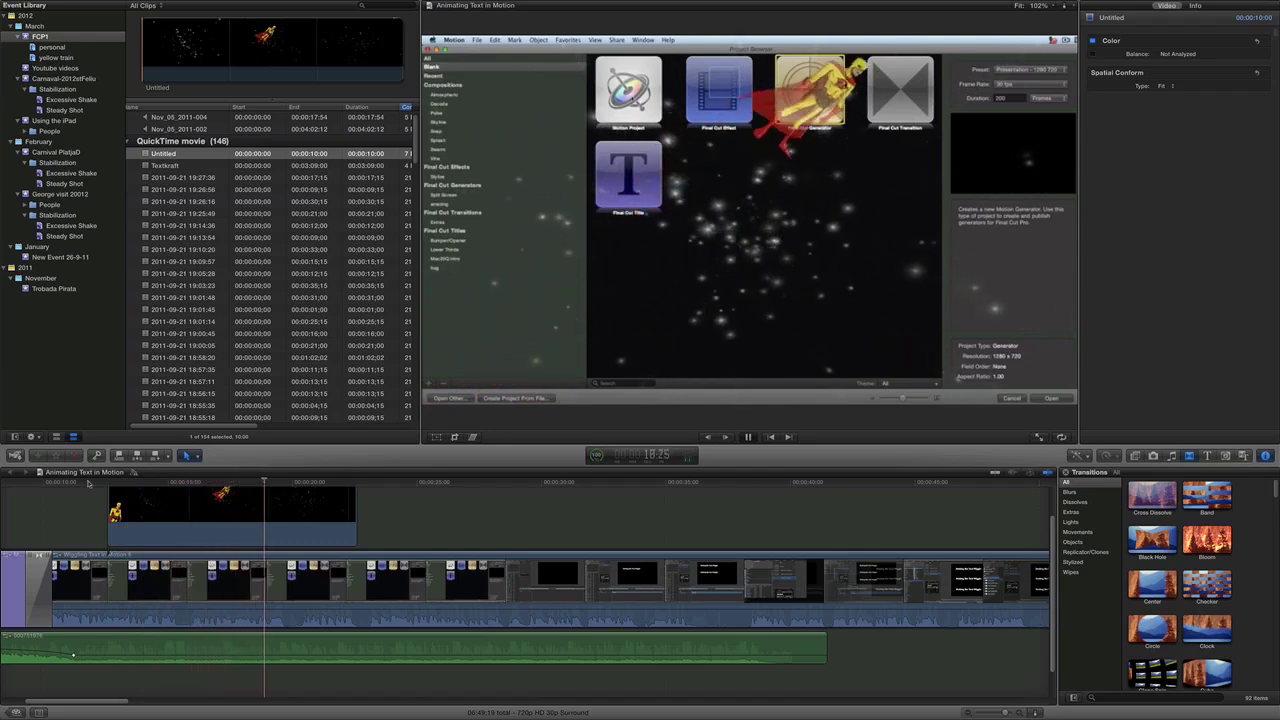
{"action": "key", "text": "space"}
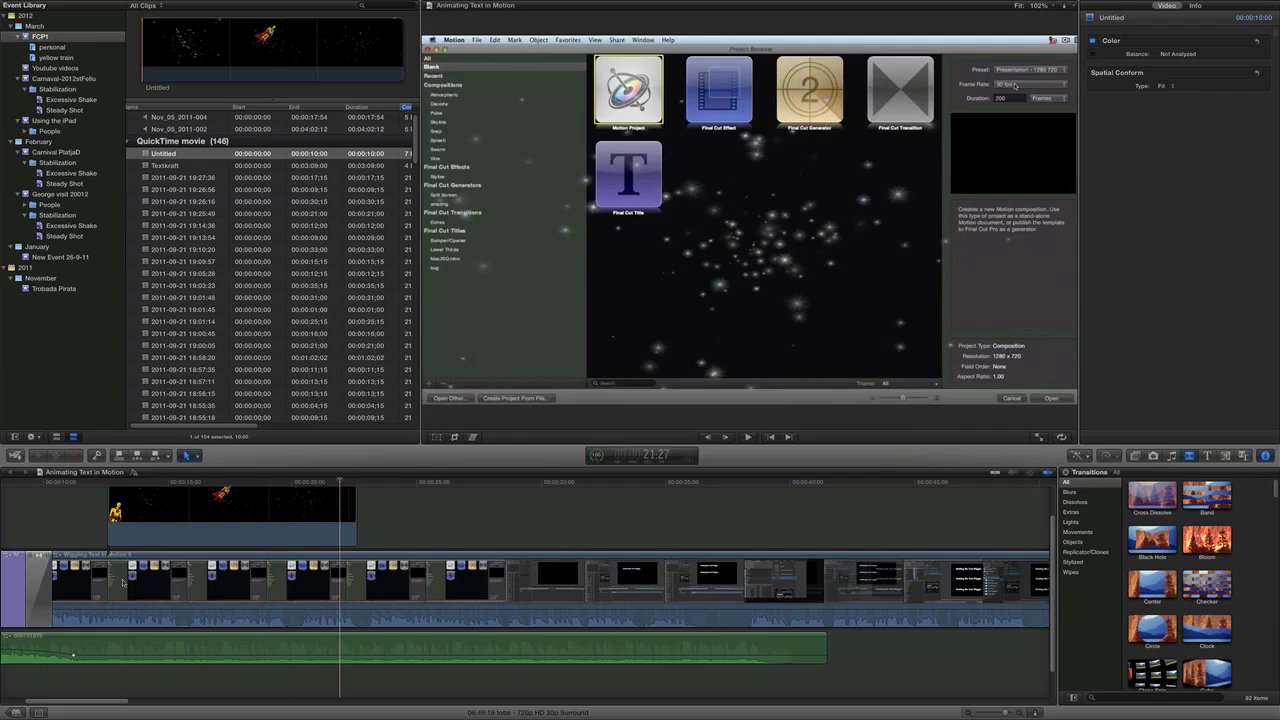
{"action": "scroll", "coordinate": [124, 582], "scroll_direction": "up", "scroll_amount": 2}
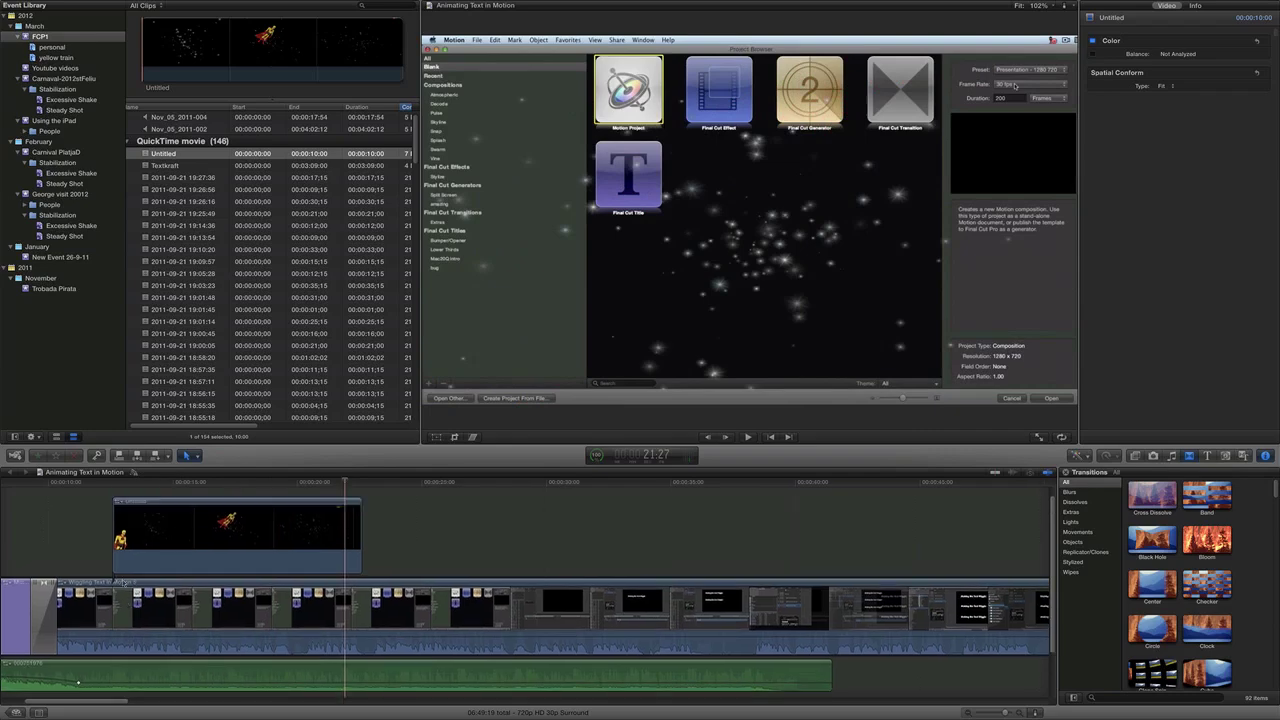
{"action": "left_click", "coordinate": [216, 530]}
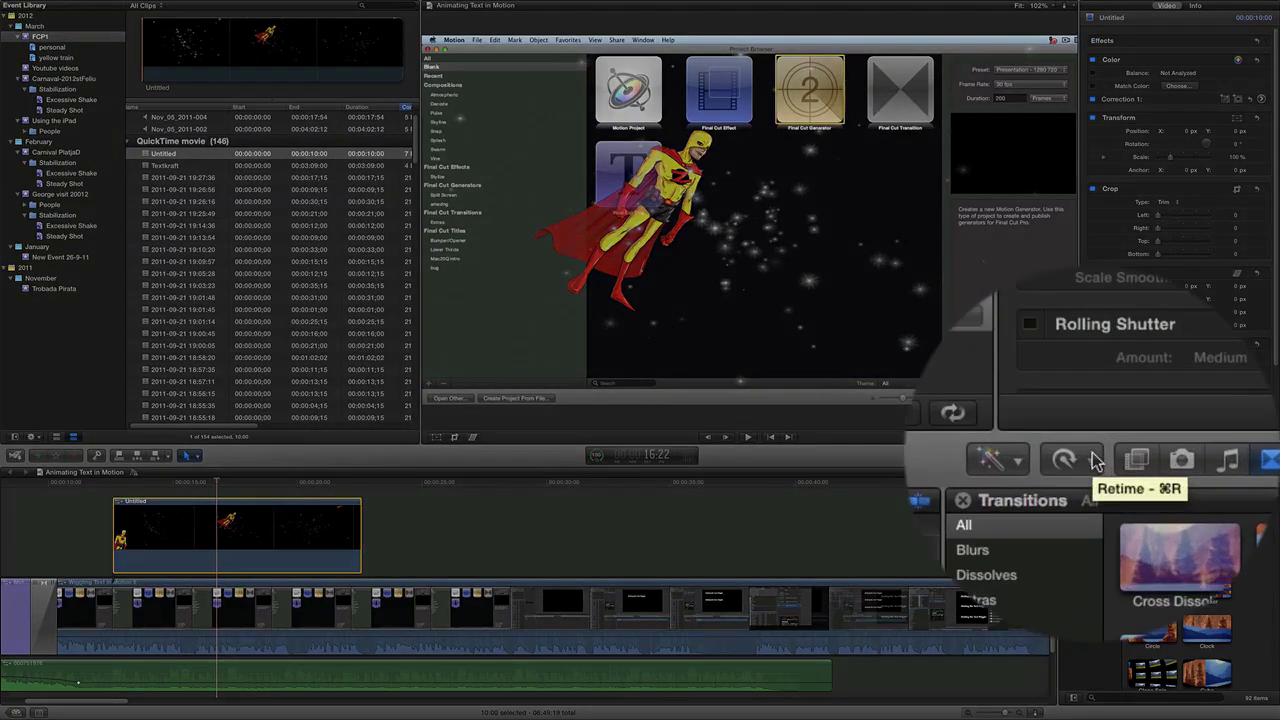
Step: Retime the connected Untitled clip to Fast 4x (400%)
{"action": "left_click", "coordinate": [1119, 457]}
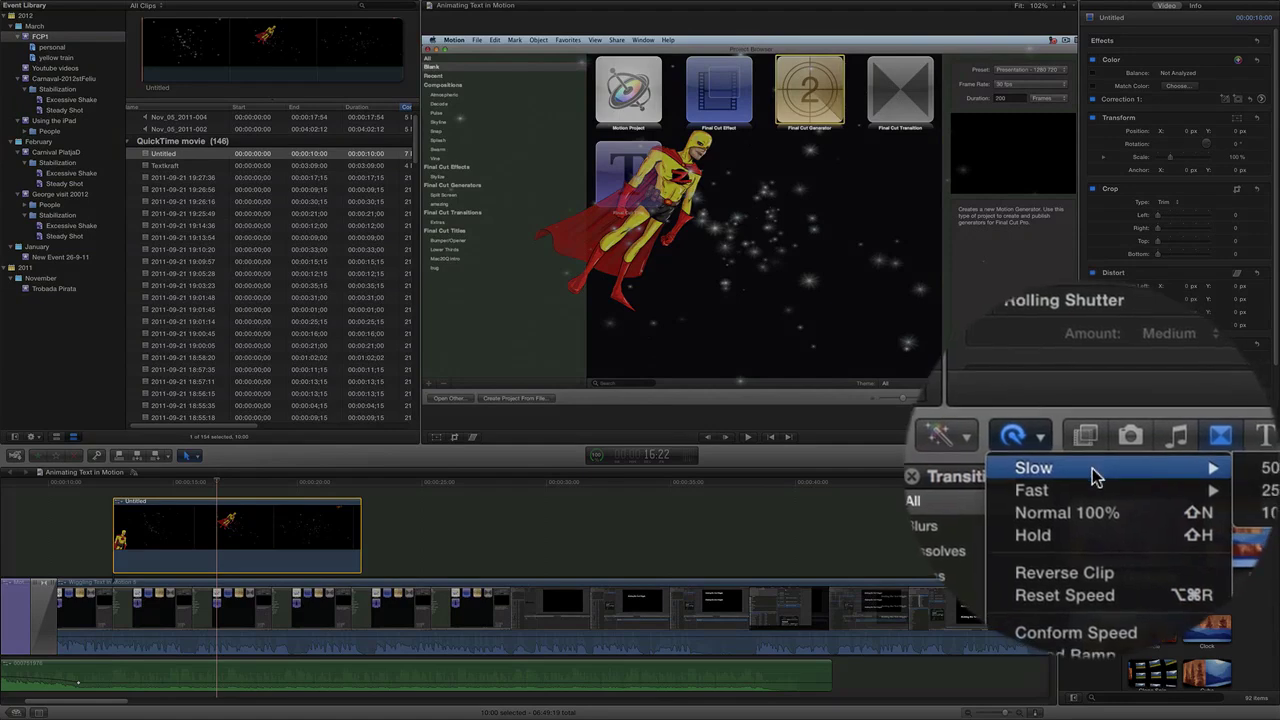
{"action": "mouse_move", "coordinate": [1094, 486]}
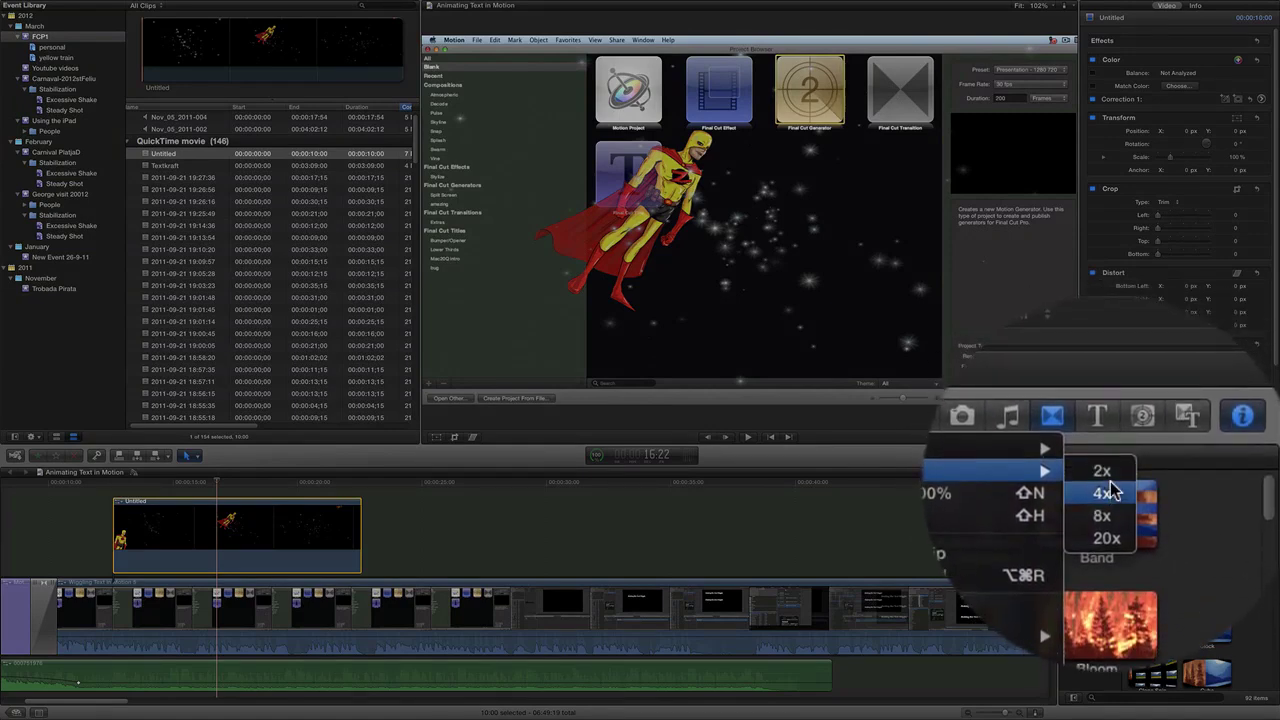
{"action": "left_click", "coordinate": [1112, 492]}
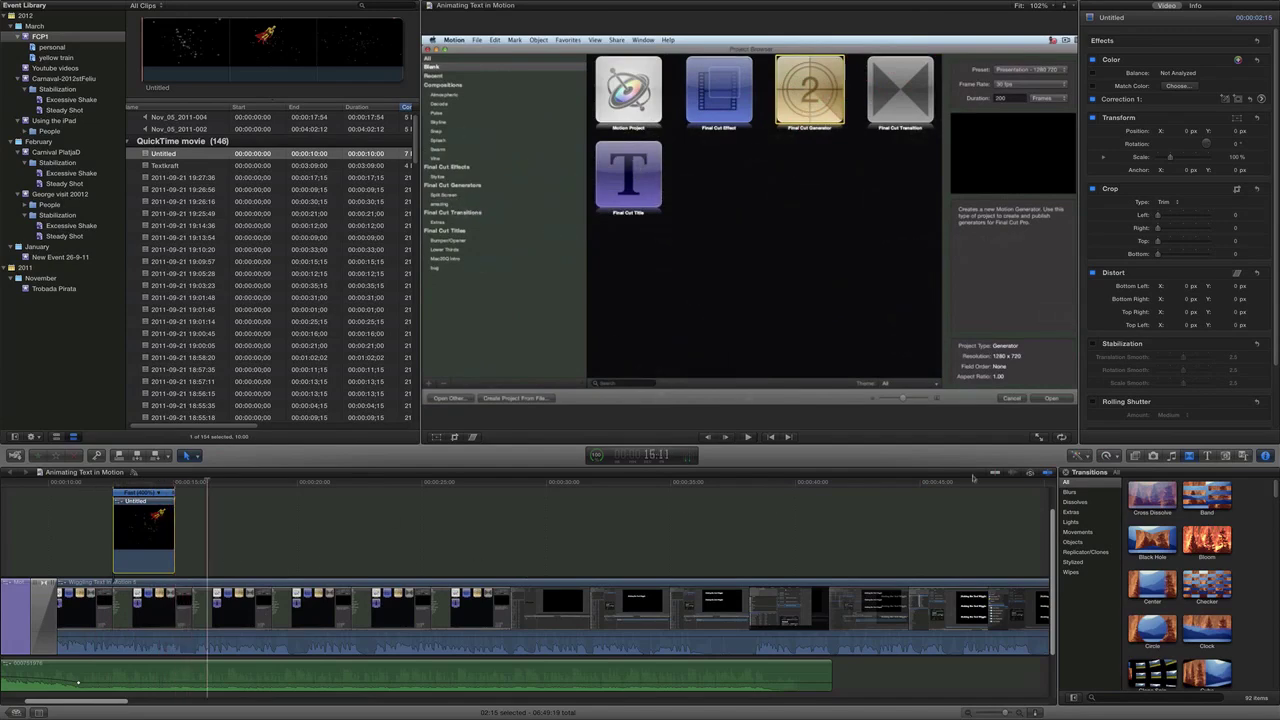
Step: Apply a Cross Dissolve to the Untitled clip and select its opening transition
{"action": "left_click_drag", "start_coordinate": [1141, 495], "coordinate": [949, 509]}
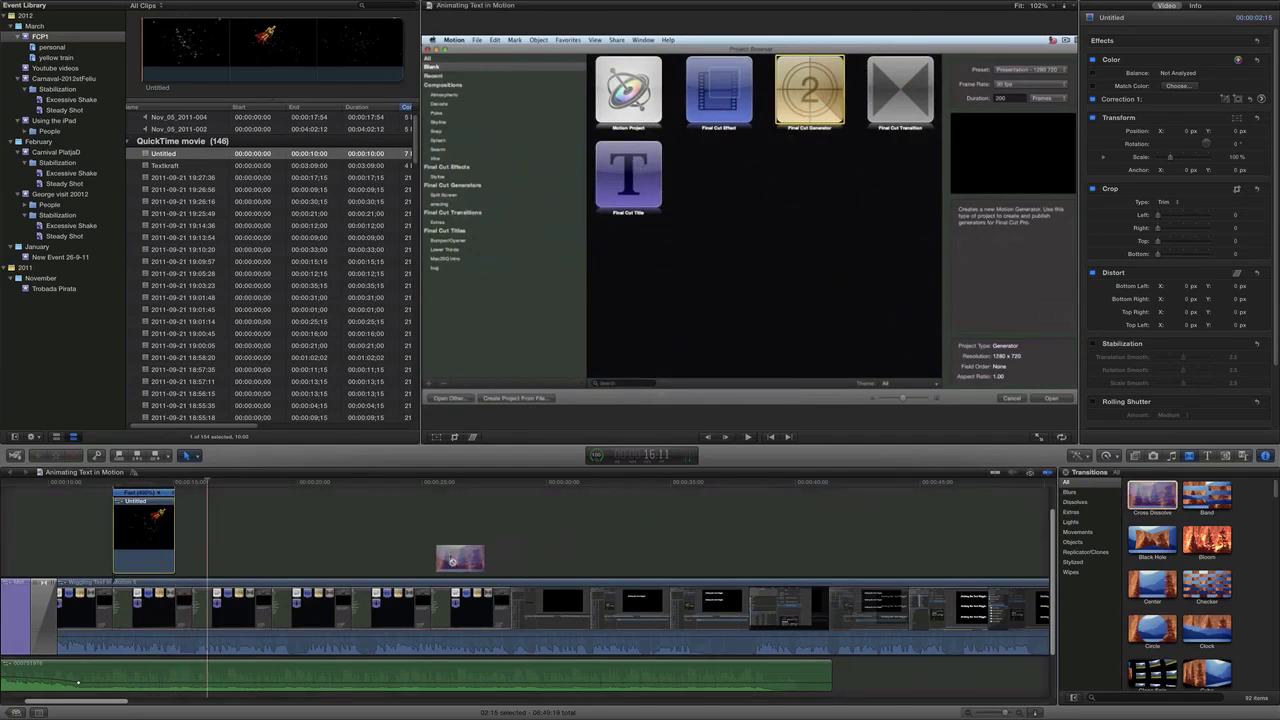
{"action": "left_click_drag", "start_coordinate": [197, 563], "coordinate": [160, 543]}
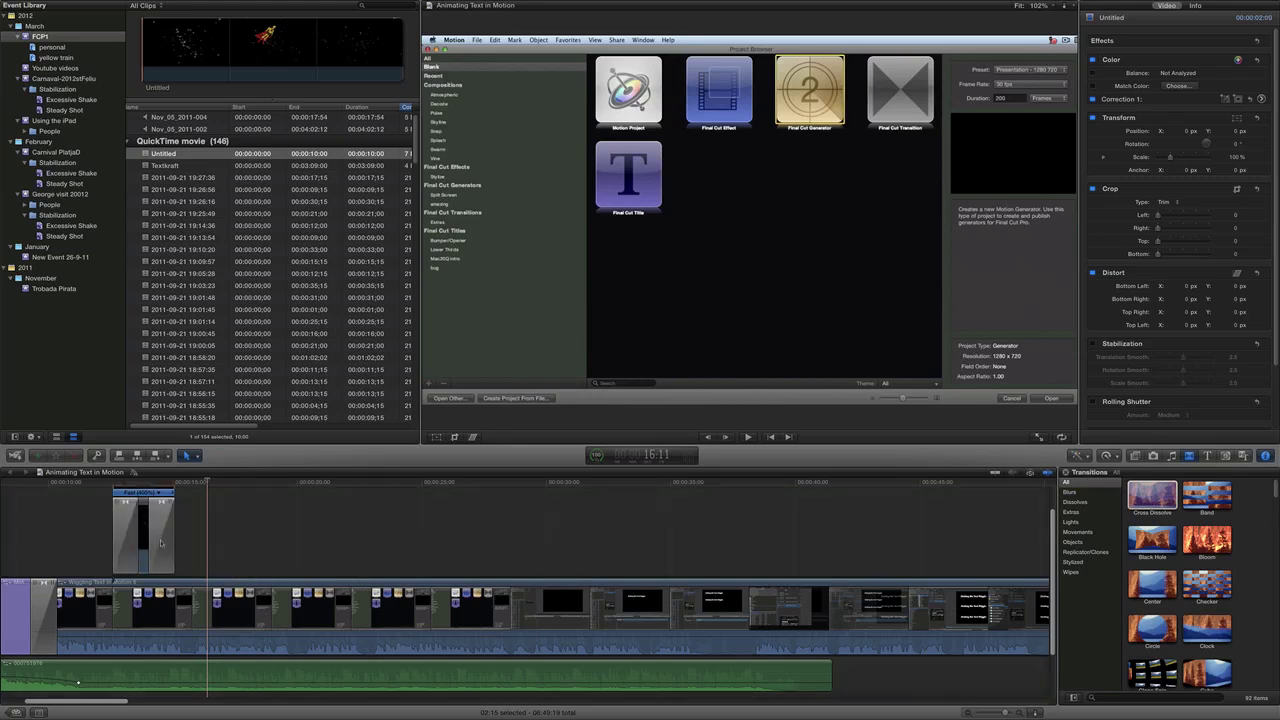
{"action": "left_click", "coordinate": [121, 538]}
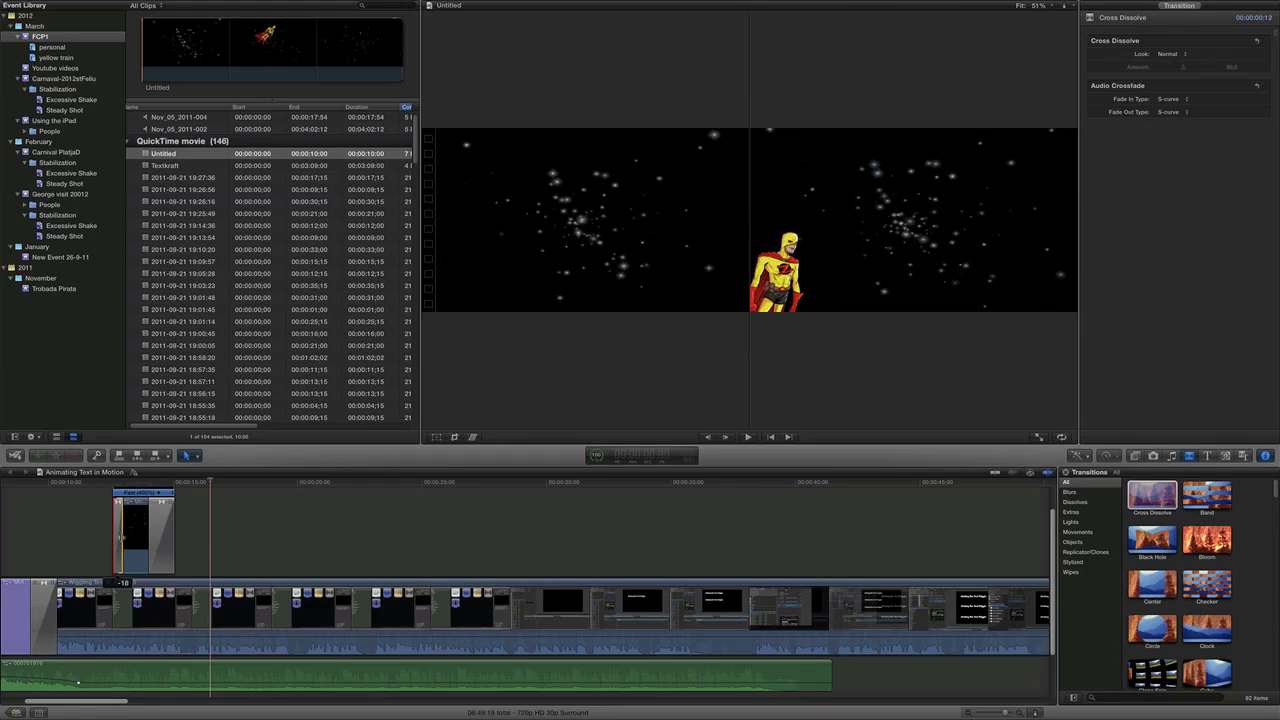